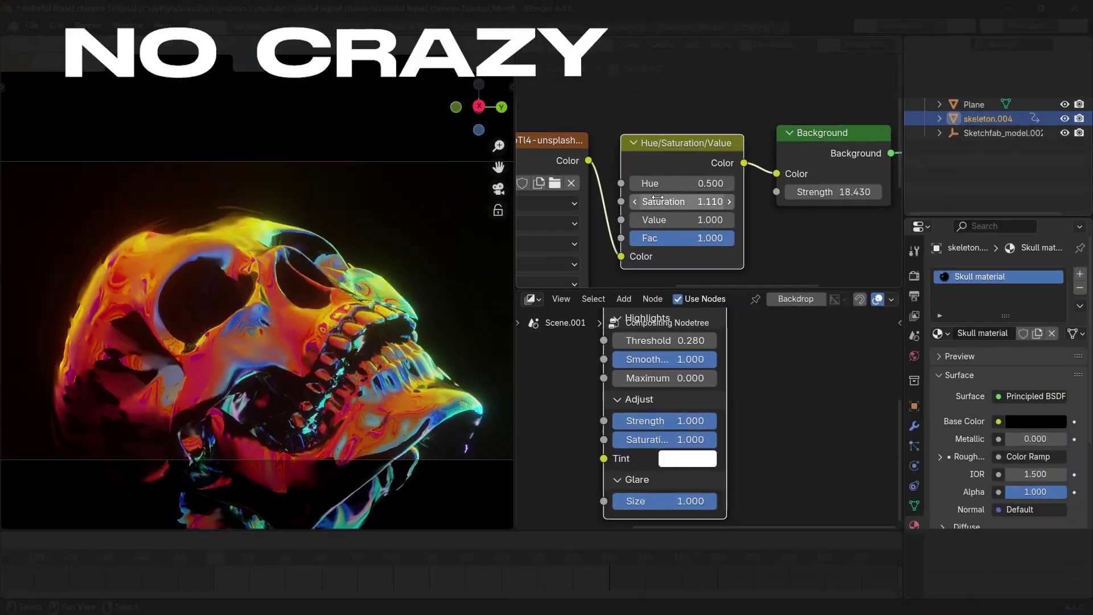
# Step: Shift the Hue of the Hue/Saturation/Value node feeding the world background
pyautogui.moveTo(721, 208); pyautogui.dragTo(677, 209, button='middle')
pyautogui.moveTo(637, 184); pyautogui.dragTo(690, 183)
# Step: Rotate, move and scale the two skulls until they sit side by side in the camera frame
pyautogui.press('r')
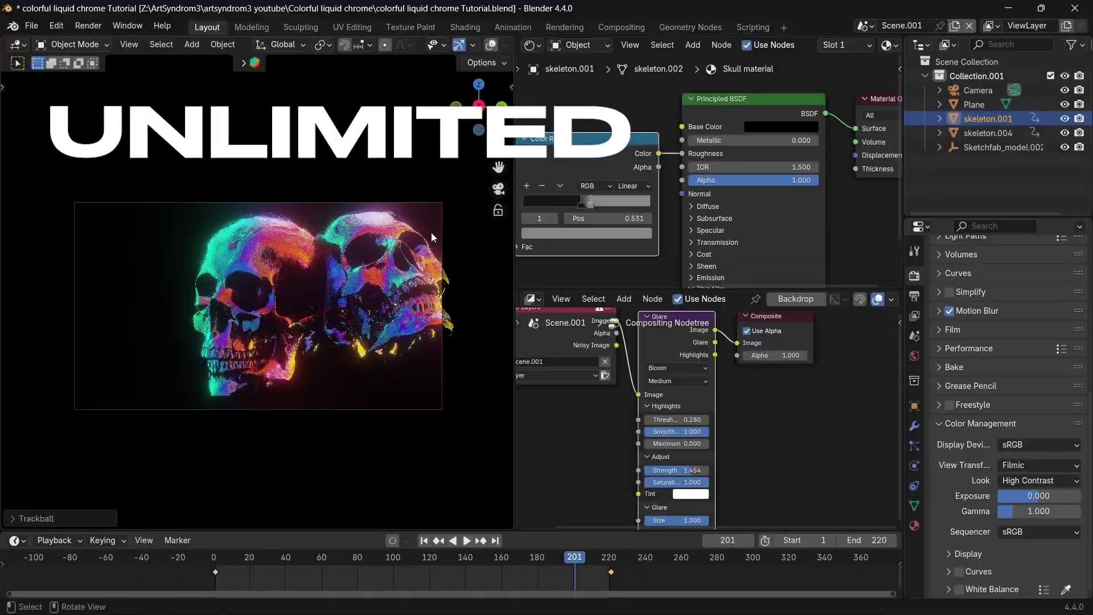
pyautogui.press('g')
pyautogui.click(468, 268)
pyautogui.click(273, 270)
pyautogui.press('g')
pyautogui.click(222, 274)
pyautogui.press('r')
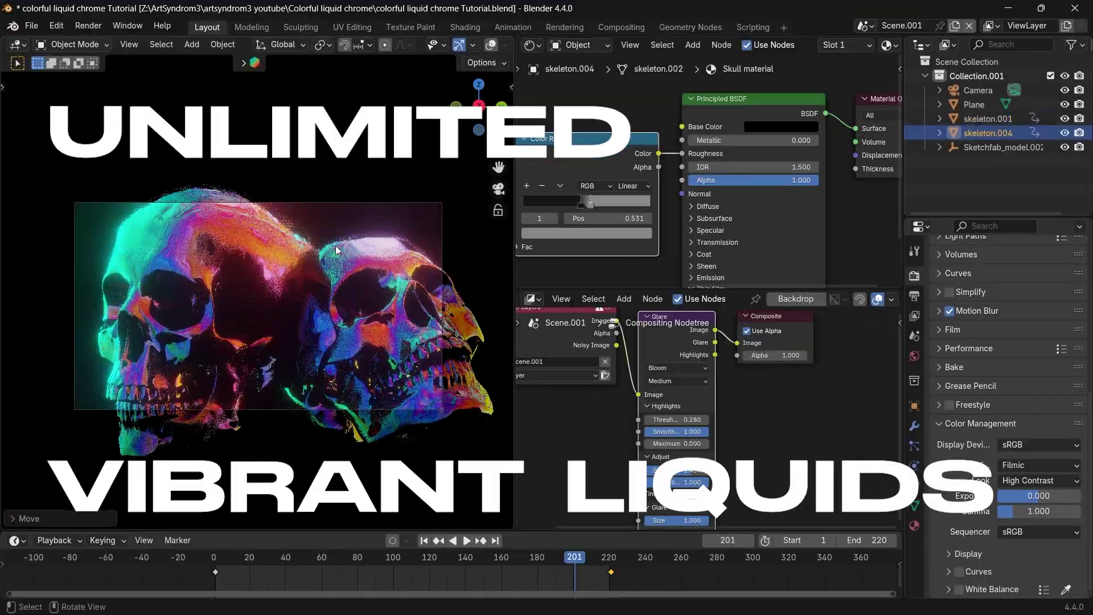
pyautogui.click(327, 256)
pyautogui.press('s')
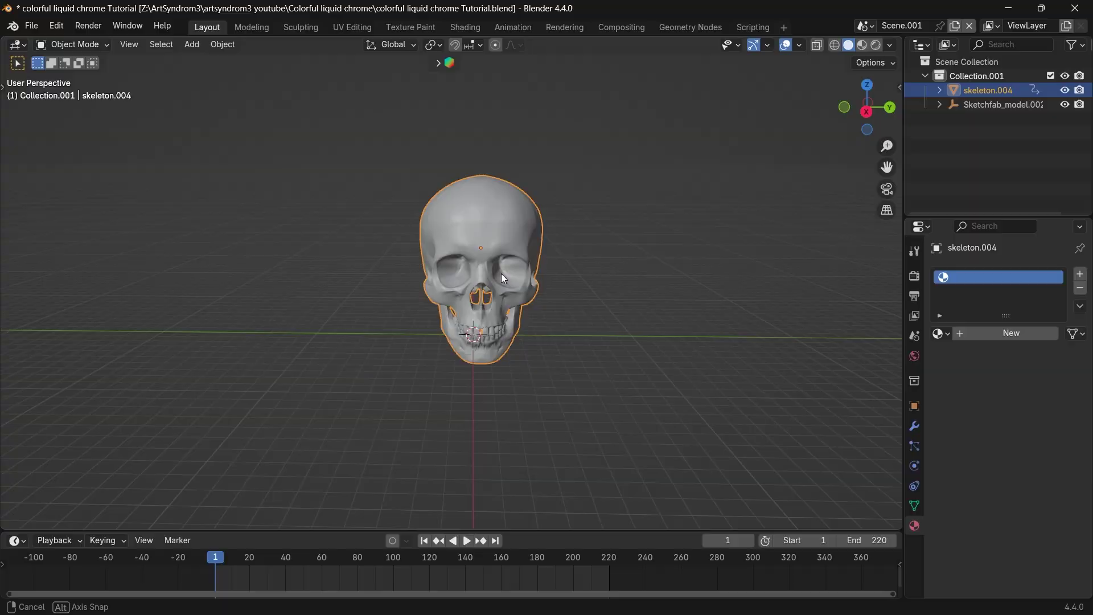
# Step: Examine the skull model and the preview images of the free human skull on CGTrader
pyautogui.moveTo(501, 274); pyautogui.dragTo(436, 271, button='middle')
pyautogui.click(647, 295)
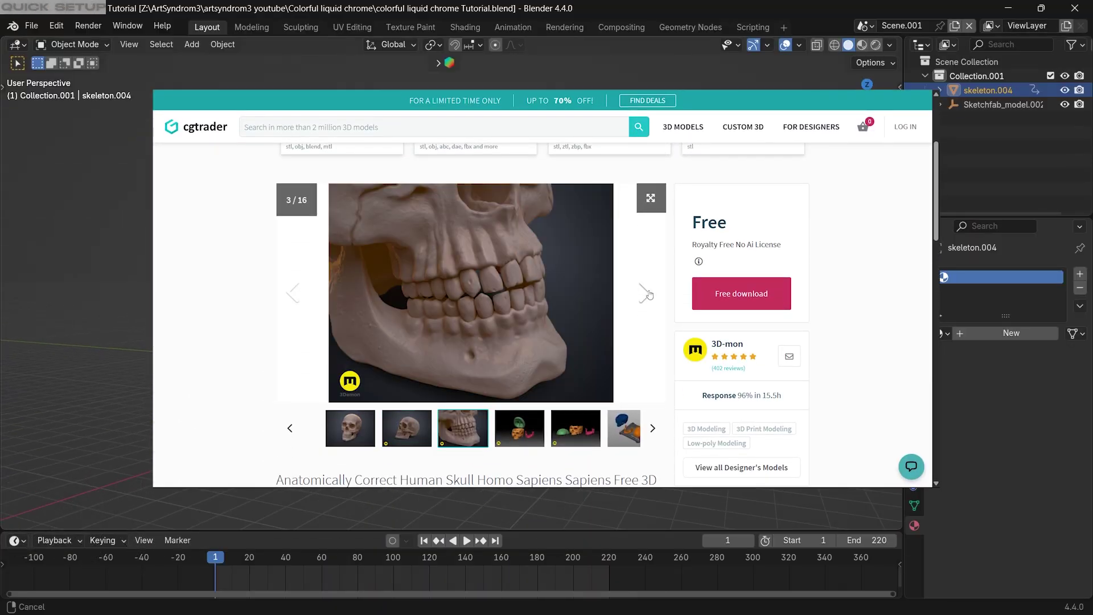
pyautogui.click(648, 294)
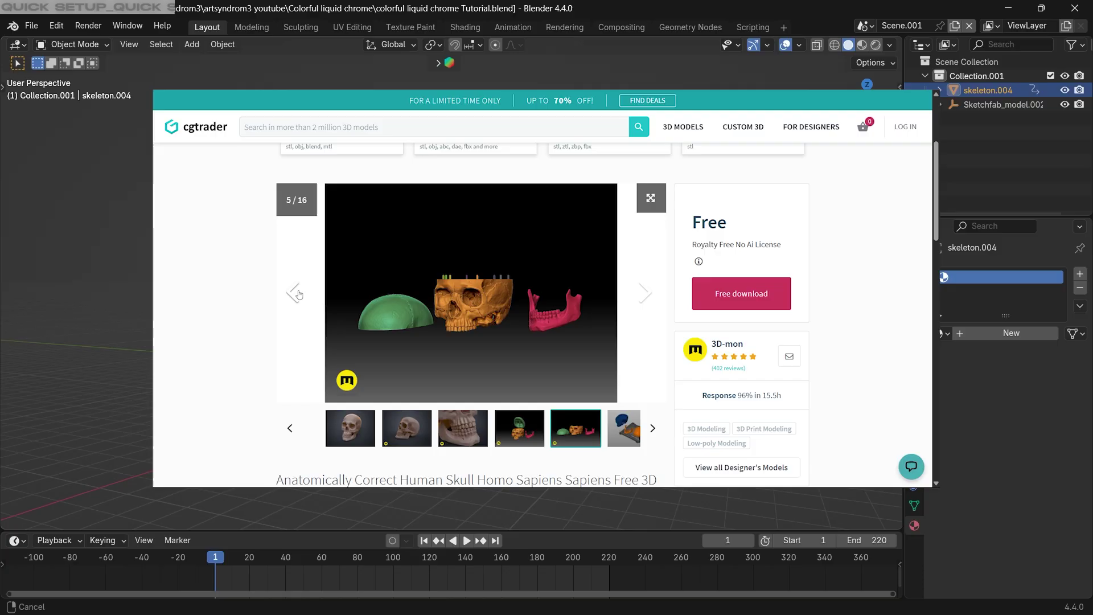
# Step: Add a mesh plane to the skull scene and rotate it upright
pyautogui.hotkey('shift', 'a')
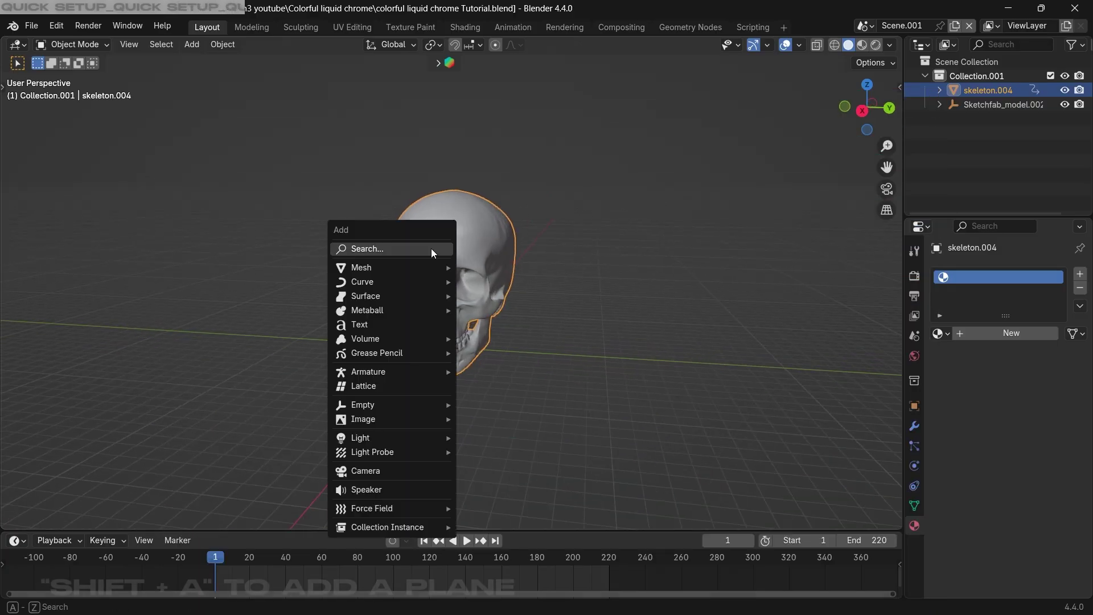
pyautogui.moveTo(395, 267)
pyautogui.click(477, 268)
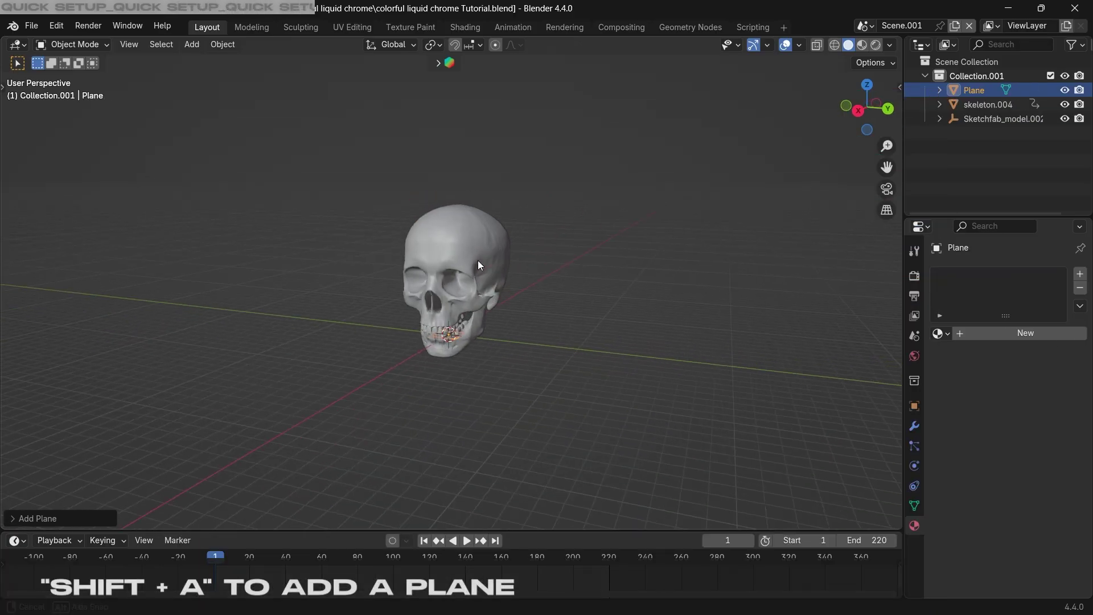
pyautogui.moveTo(478, 262); pyautogui.dragTo(457, 259, button='middle')
pyautogui.press('Return')
# Step: Scale the plane up and place it behind the skull as a large backdrop
pyautogui.moveTo(616, 232); pyautogui.dragTo(757, 239, button='middle')
pyautogui.press('s')
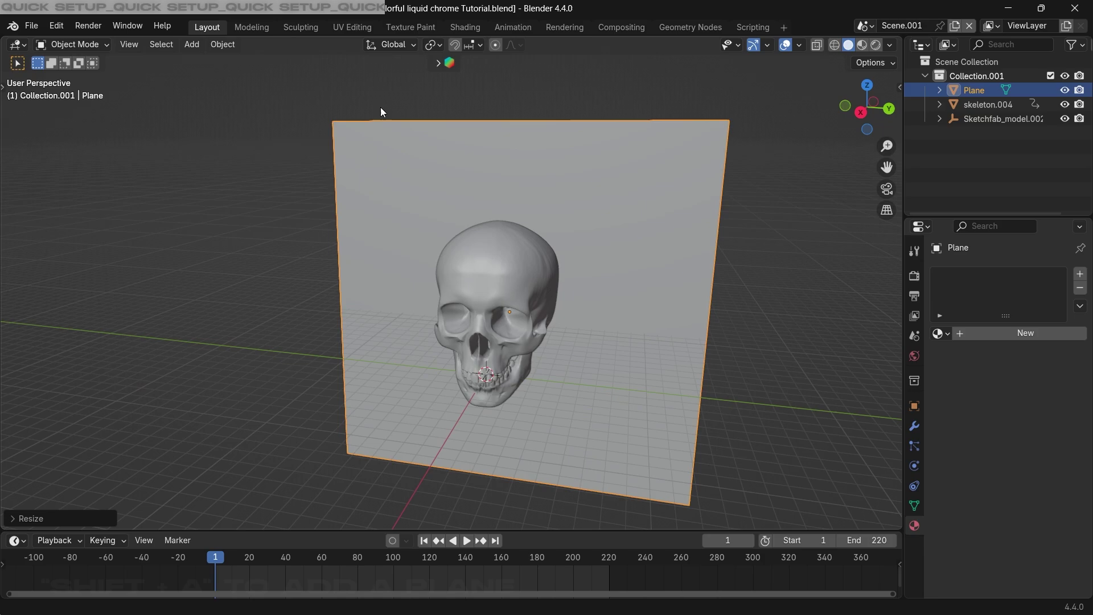
pyautogui.moveTo(381, 107); pyautogui.dragTo(239, 113, button='middle')
pyautogui.press('s')
pyautogui.click(615, 152)
pyautogui.moveTo(273, 256); pyautogui.dragTo(438, 293, button='middle')
pyautogui.scroll(2, 418, 262)
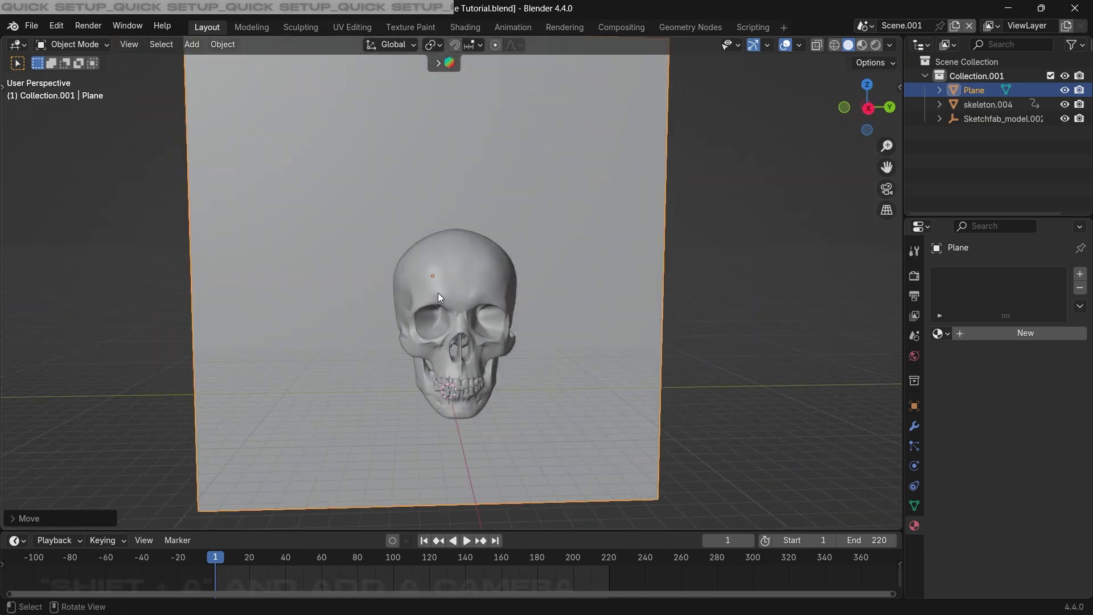
# Step: Add a camera facing the skull from the front and look through it
pyautogui.hotkey('shift', 'a')
pyautogui.click(402, 471)
pyautogui.moveTo(381, 468); pyautogui.dragTo(401, 350, button='middle')
pyautogui.scroll(3, 401, 351)
pyautogui.press('KP_0')
# Step: Reposition the camera with walk navigation so it frames the skull against the backdrop plane
pyautogui.hotkey('shift', '`')
pyautogui.press('s')
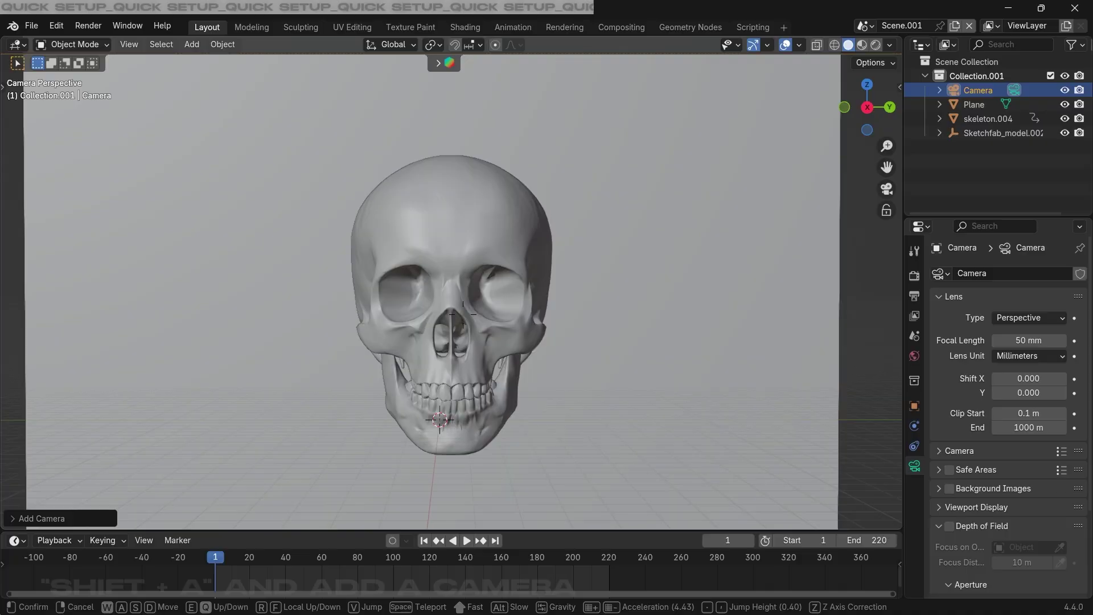
pyautogui.press('w')
pyautogui.click(462, 314)
pyautogui.scroll(-2, 317, 340)
pyautogui.hotkey('shift', '`')
pyautogui.press('w')
pyautogui.click(463, 314)
# Step: Set the camera's focal length to 100 mm and reframe so the skull fills the frame height
pyautogui.click(1007, 341)
pyautogui.write('100')
pyautogui.press('Return')
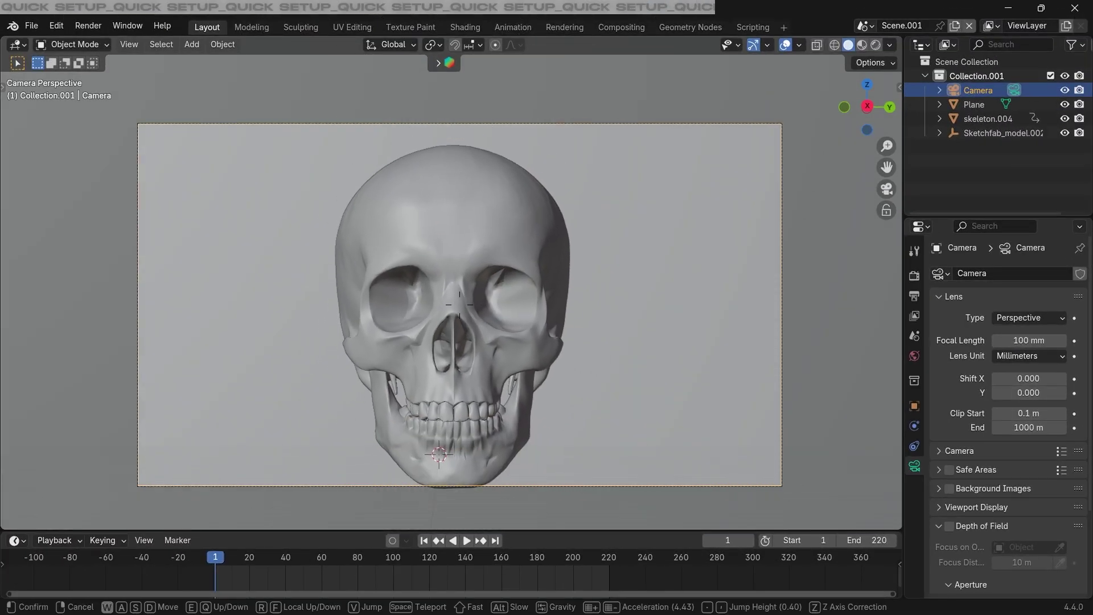
pyautogui.press('w')
pyautogui.click(474, 230)
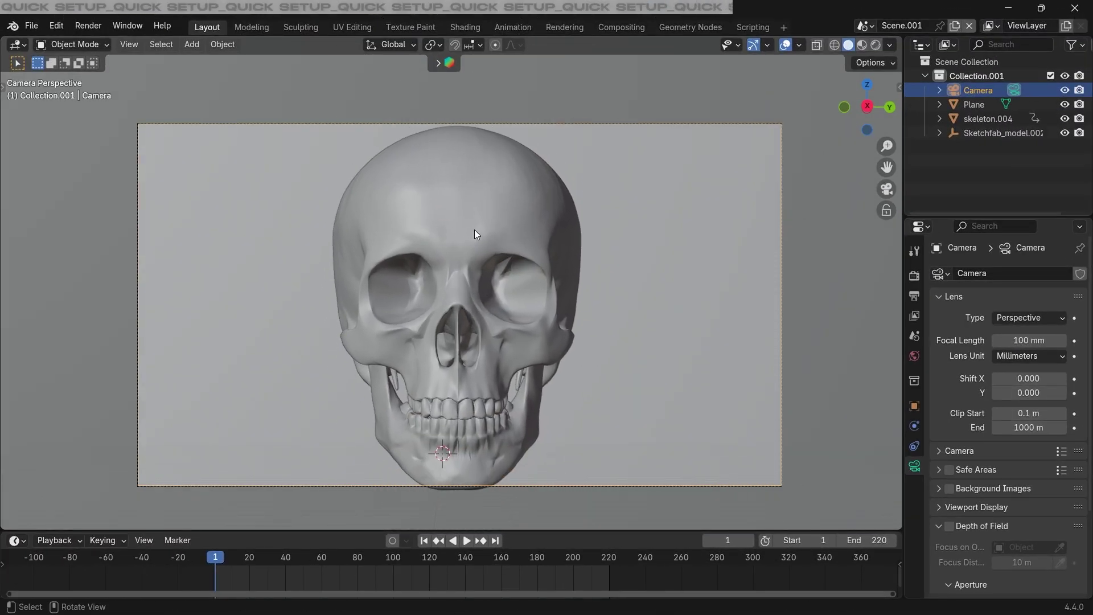
# Step: Show the viewport in rendered shading and divide the workspace into one large viewport and two stacked areas
pyautogui.click(877, 45)
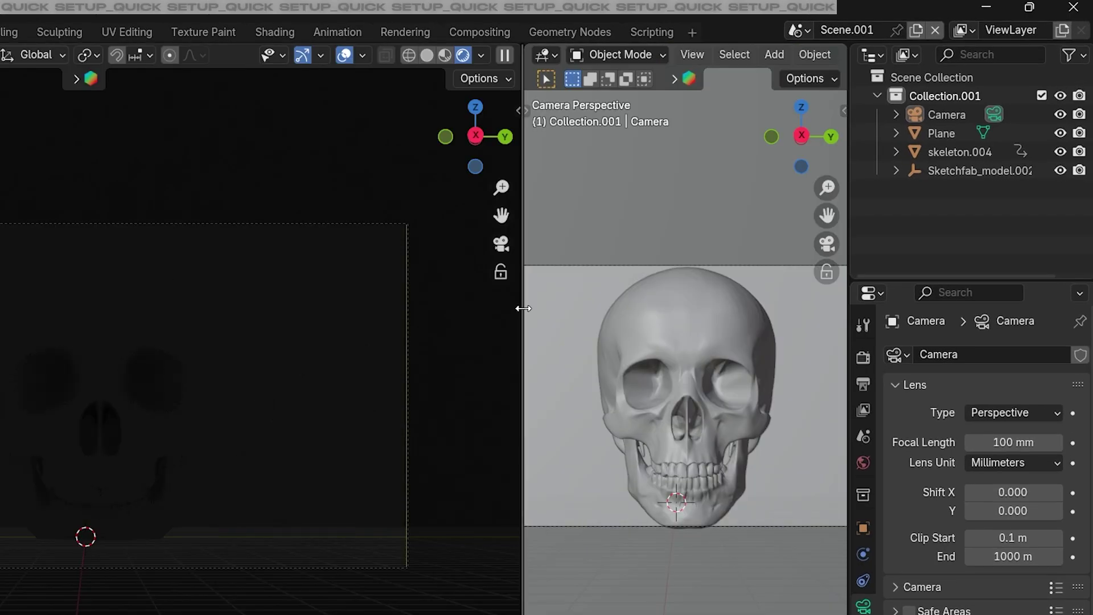
pyautogui.moveTo(523, 308); pyautogui.dragTo(413, 308)
pyautogui.moveTo(843, 49); pyautogui.dragTo(818, 381)
# Step: Turn the upper stacked area into a Shader Editor and the lower into a Compositor, widening both and hiding their sidebars
pyautogui.click(435, 54)
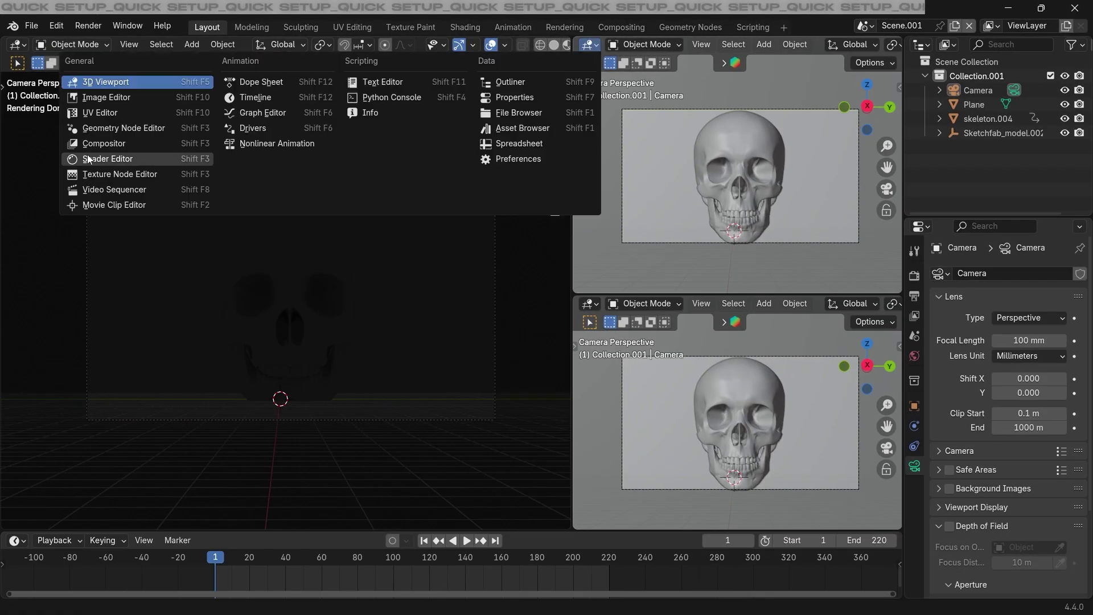
pyautogui.click(88, 159)
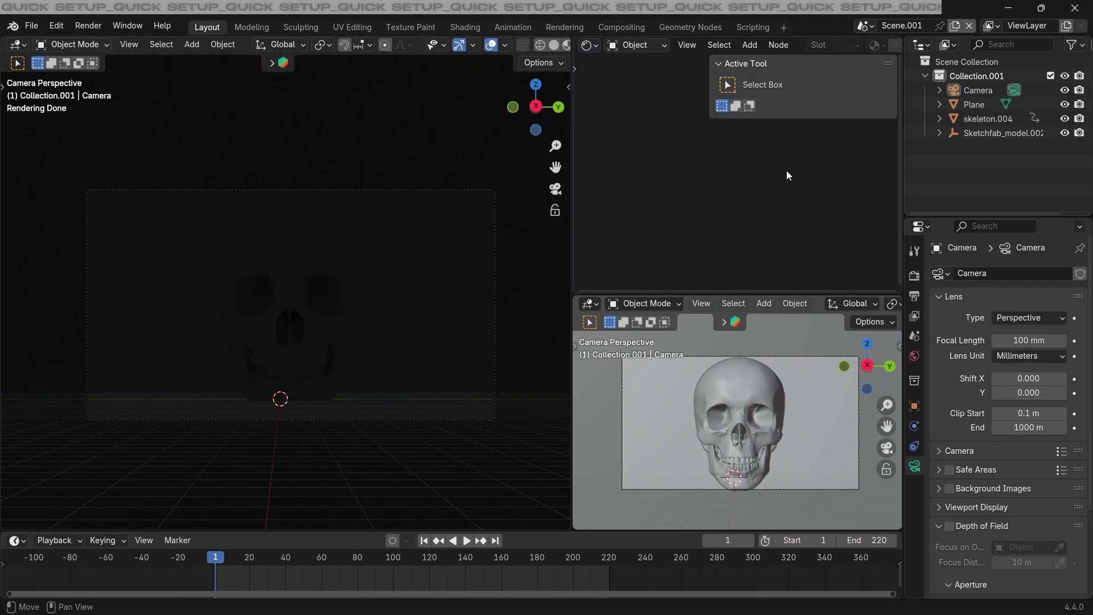
pyautogui.moveTo(734, 293); pyautogui.dragTo(737, 315)
pyautogui.click(588, 332)
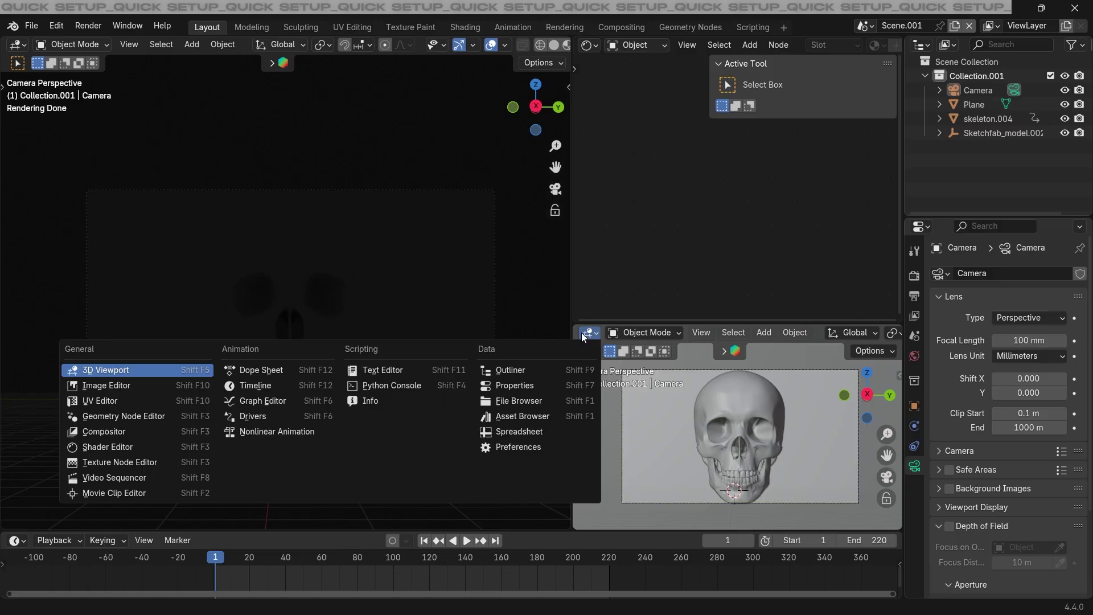
pyautogui.click(104, 431)
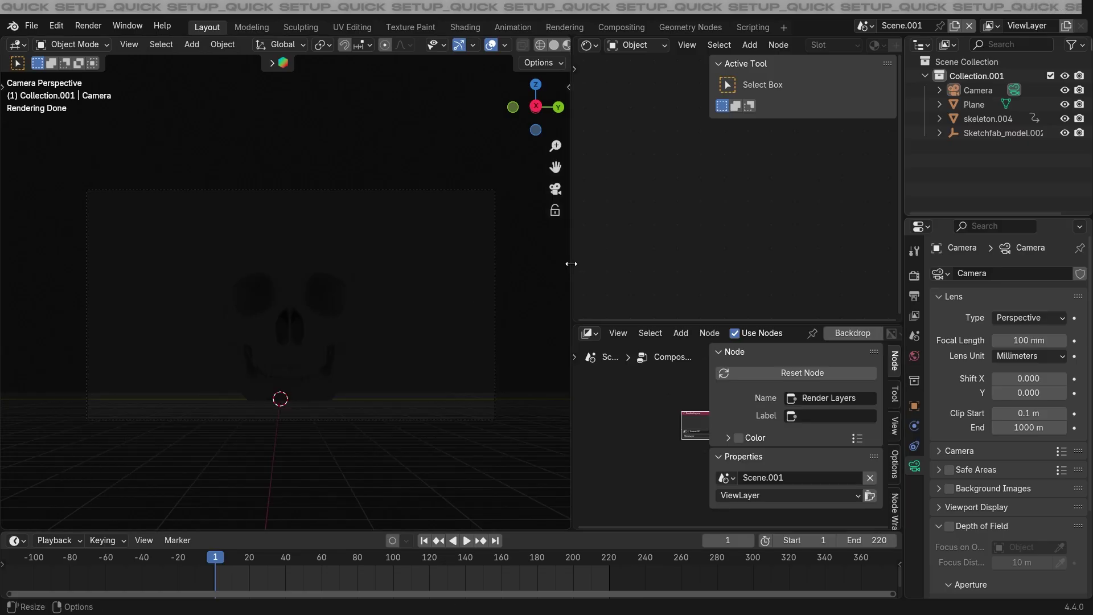
pyautogui.moveTo(571, 264); pyautogui.dragTo(515, 272)
pyautogui.press('n')
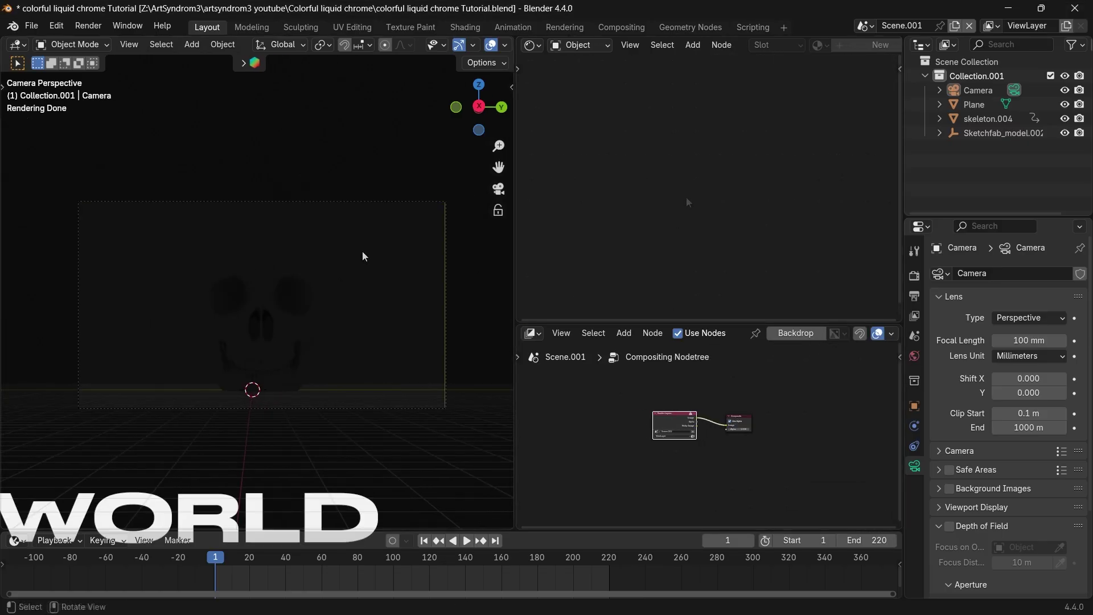
# Step: Create a material named BG on the backdrop plane and one named Skull material on the skull
pyautogui.click(362, 251)
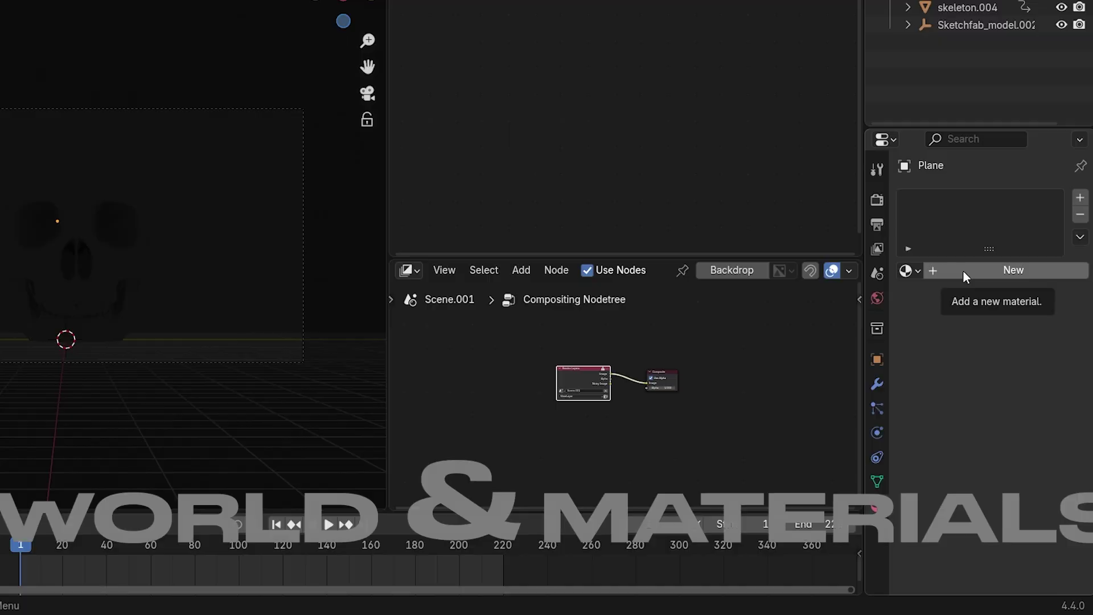
pyautogui.click(963, 271)
pyautogui.click(948, 270)
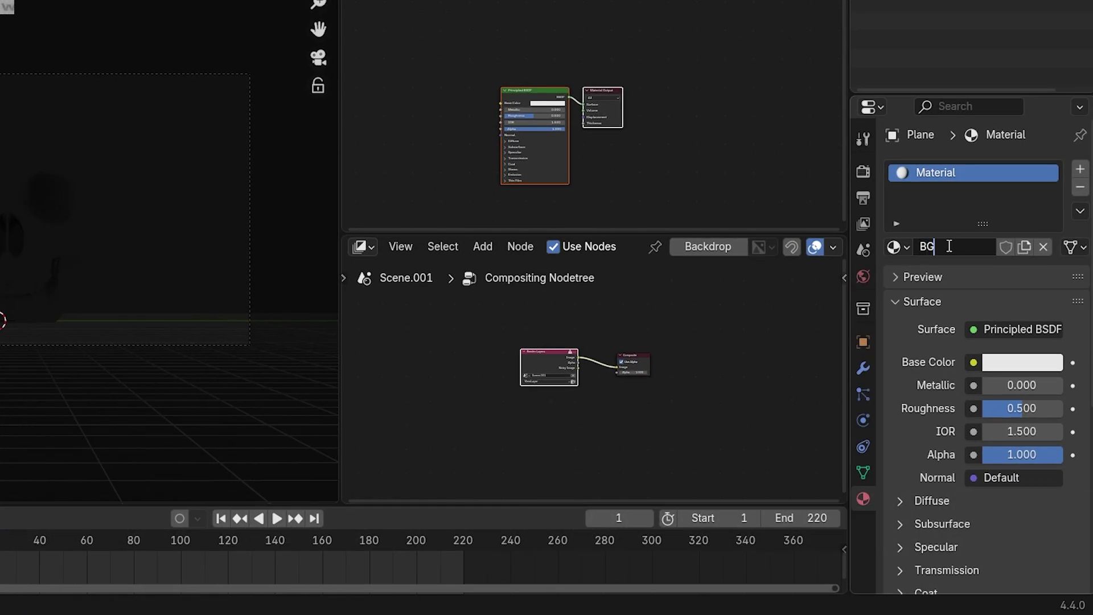
pyautogui.click(43, 159)
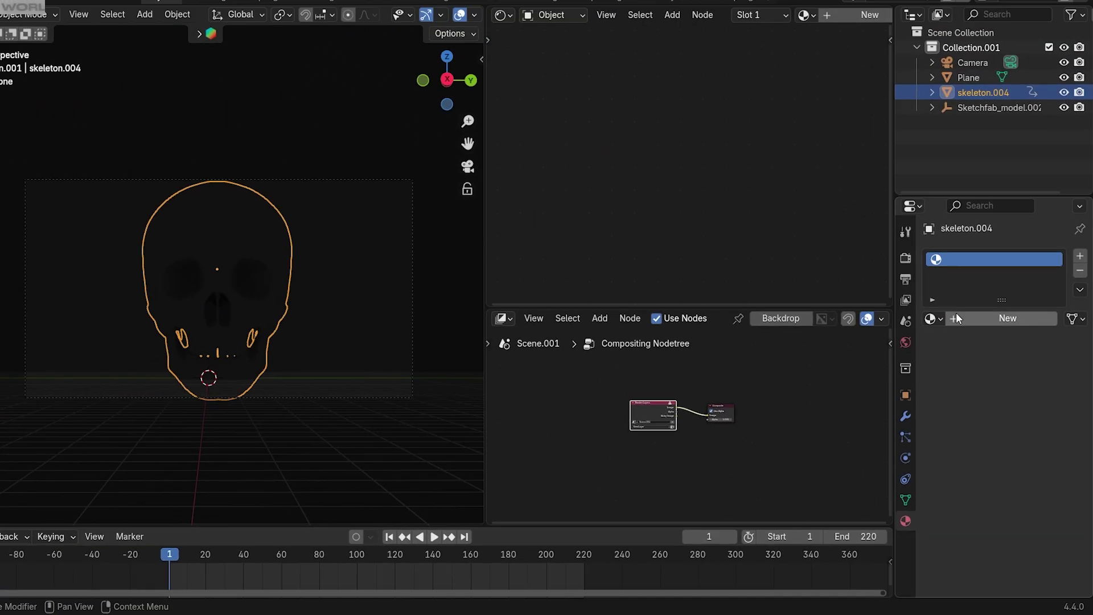
pyautogui.click(956, 317)
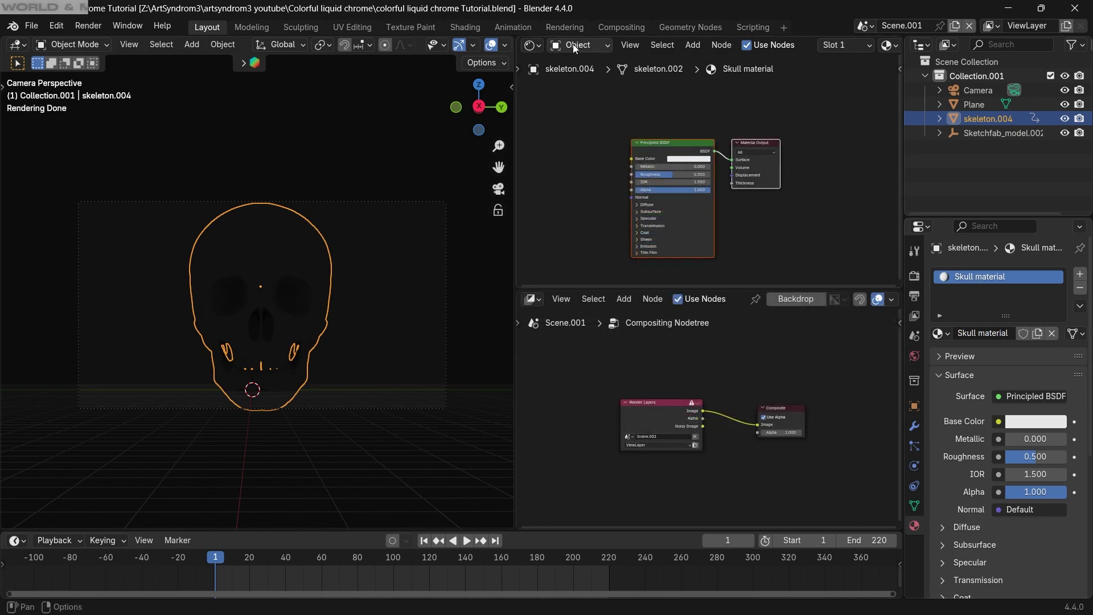
# Step: Open the World shader nodes and add an Environment Texture with Mapping and Texture Coordinate nodes to the Background
pyautogui.click(572, 44)
pyautogui.click(592, 95)
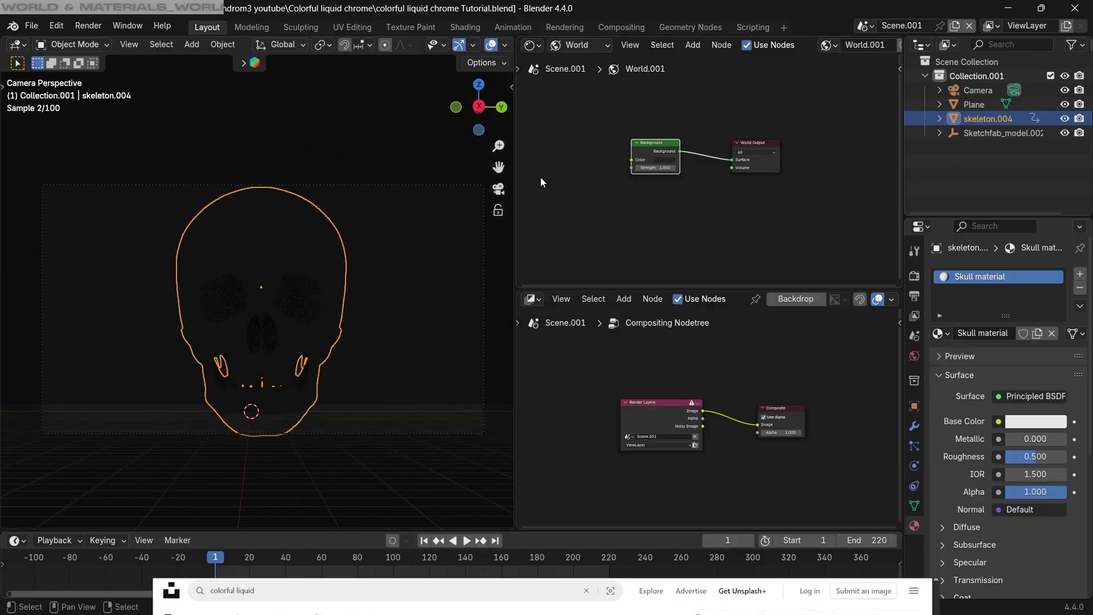
pyautogui.scroll(2, 620, 152)
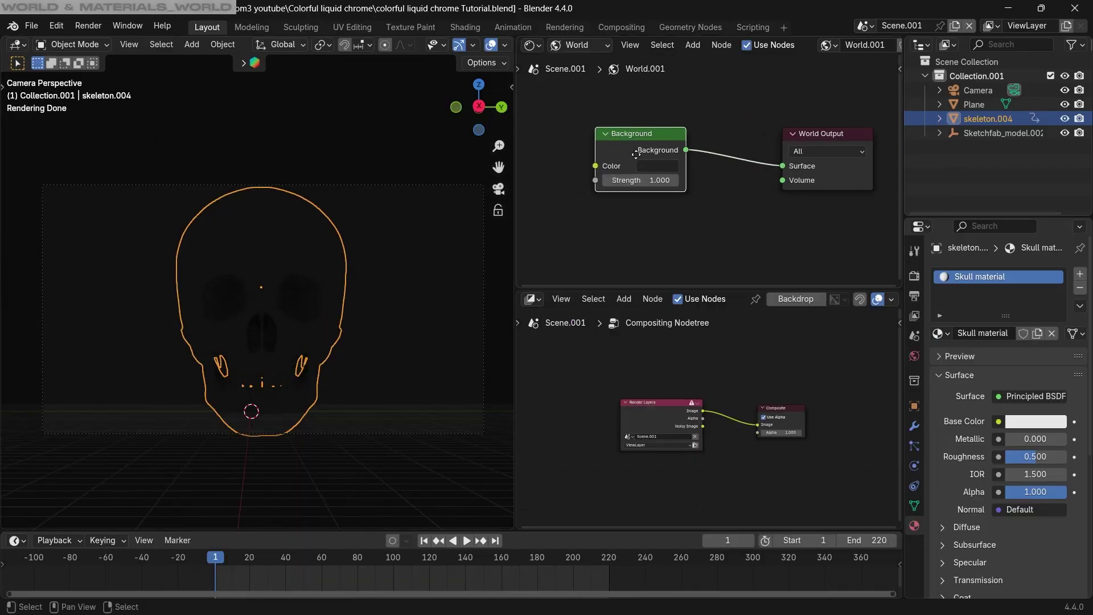
pyautogui.hotkey('ctrl', 't')
pyautogui.scroll(-5, 664, 147)
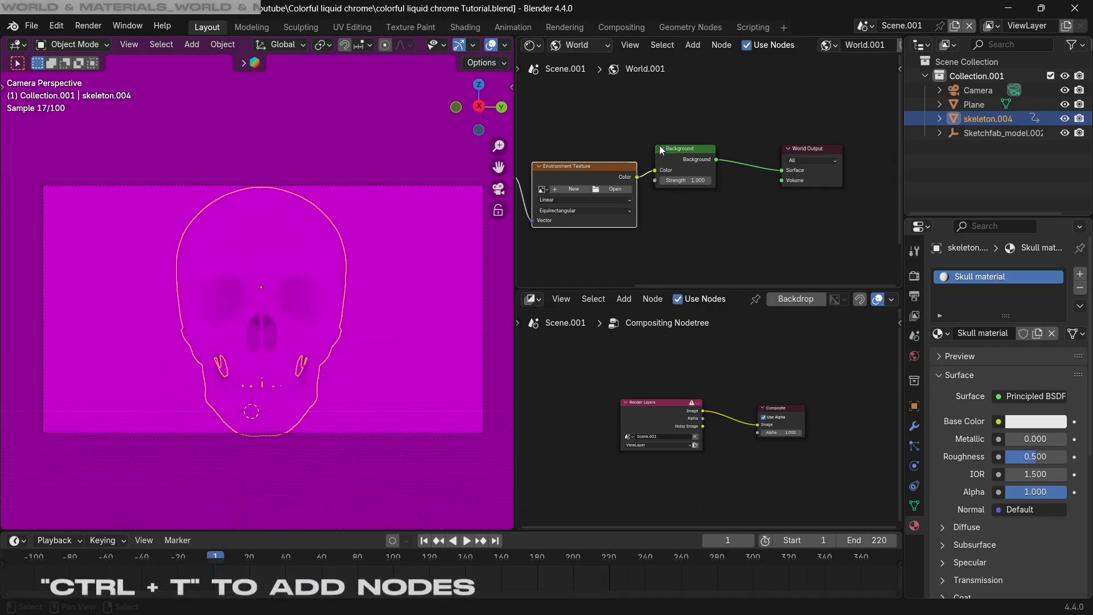
pyautogui.moveTo(585, 145); pyautogui.dragTo(738, 147, button='middle')
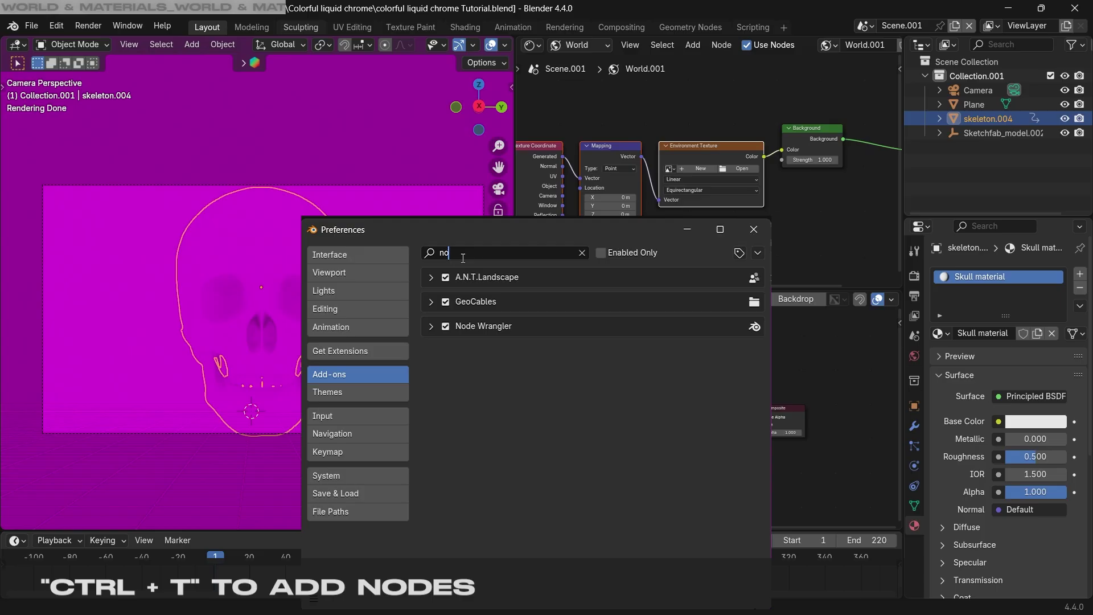
# Step: Search the add-ons in the preferences for "node" to check that Node Wrangler is enabled
pyautogui.click(463, 151)
pyautogui.write('note')
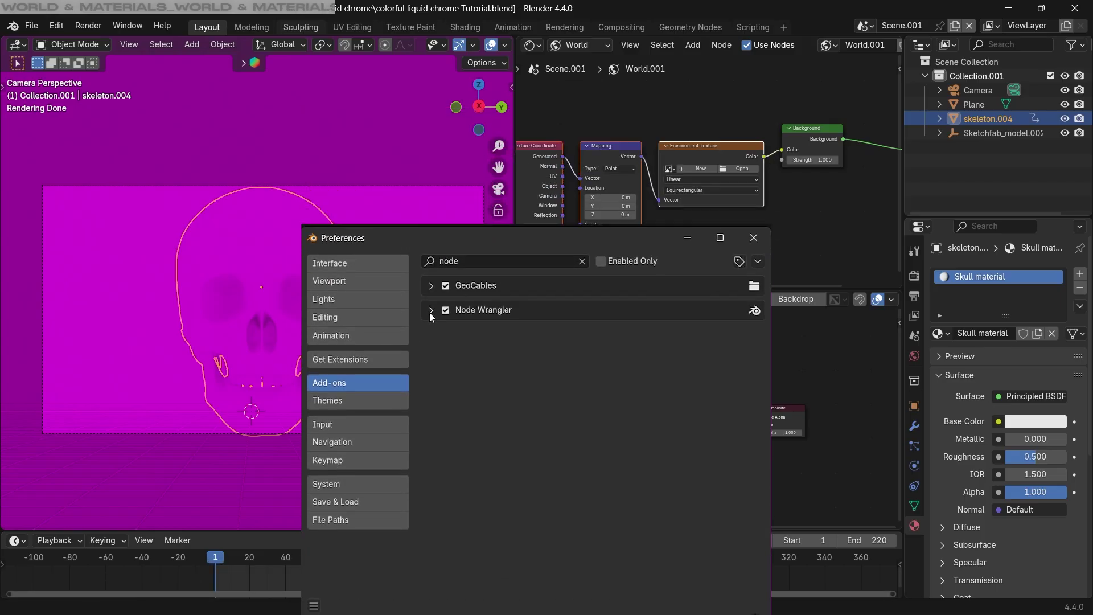
# Step: Load the colorful liquid image from Unsplash into the world's Environment Texture node
pyautogui.click(643, 169)
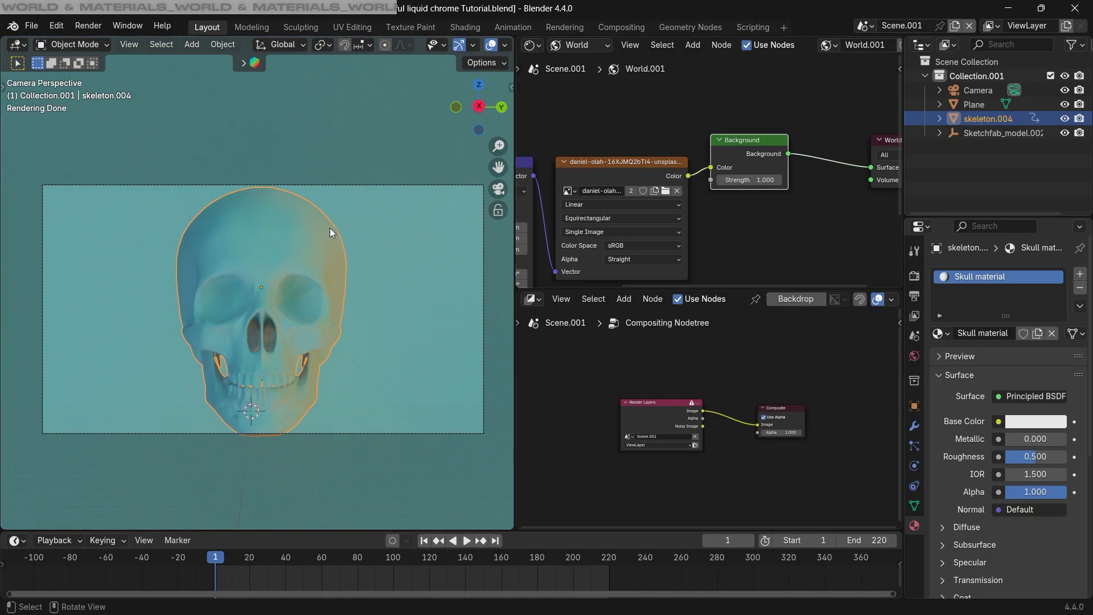
pyautogui.moveTo(329, 227); pyautogui.dragTo(419, 241, button='middle')
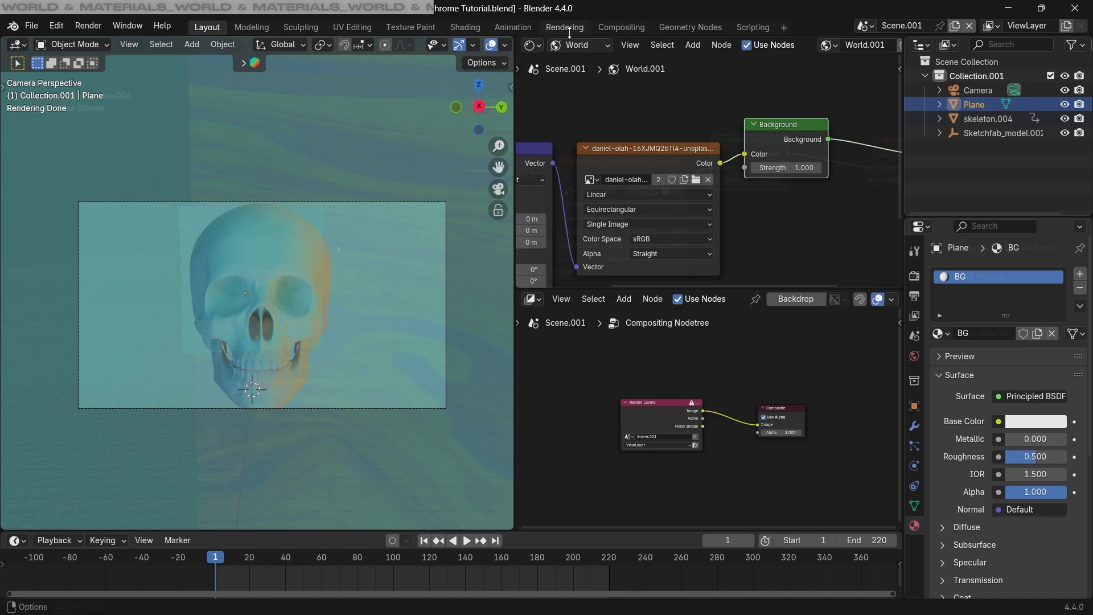
# Step: Return the Shader Editor to the object material and set the BG material's base color to black
pyautogui.click(572, 46)
pyautogui.click(590, 80)
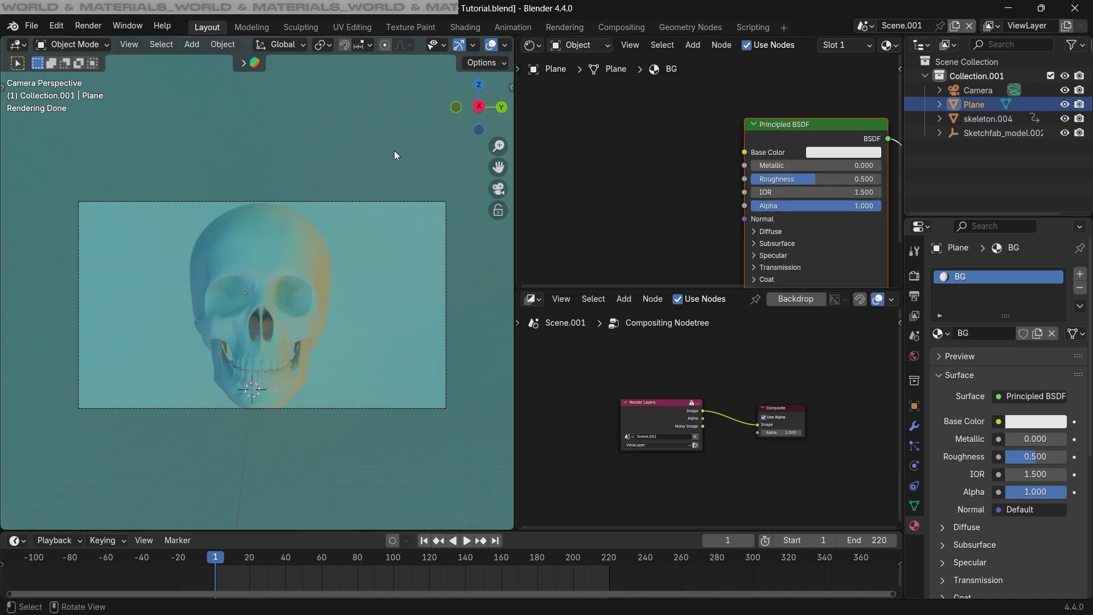
pyautogui.moveTo(784, 165); pyautogui.dragTo(676, 150, button='middle')
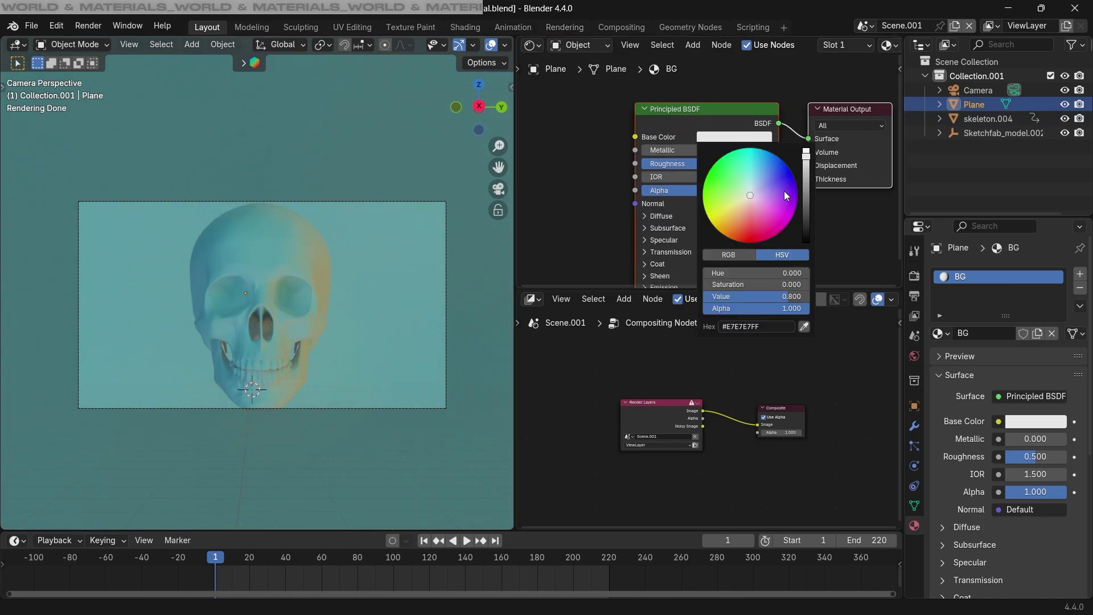
pyautogui.moveTo(805, 201); pyautogui.dragTo(805, 243)
pyautogui.scroll(3, 312, 287)
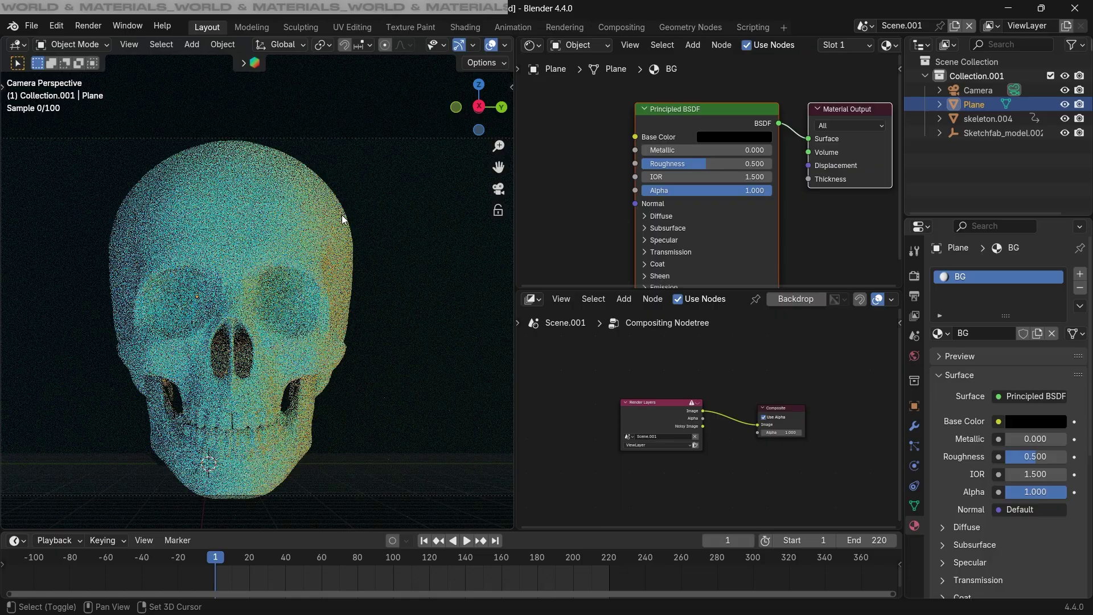
# Step: Set the BG material's Metallic to 1.000 and Roughness to 1.000
pyautogui.scroll(-1, 413, 228)
pyautogui.moveTo(723, 151); pyautogui.dragTo(786, 151)
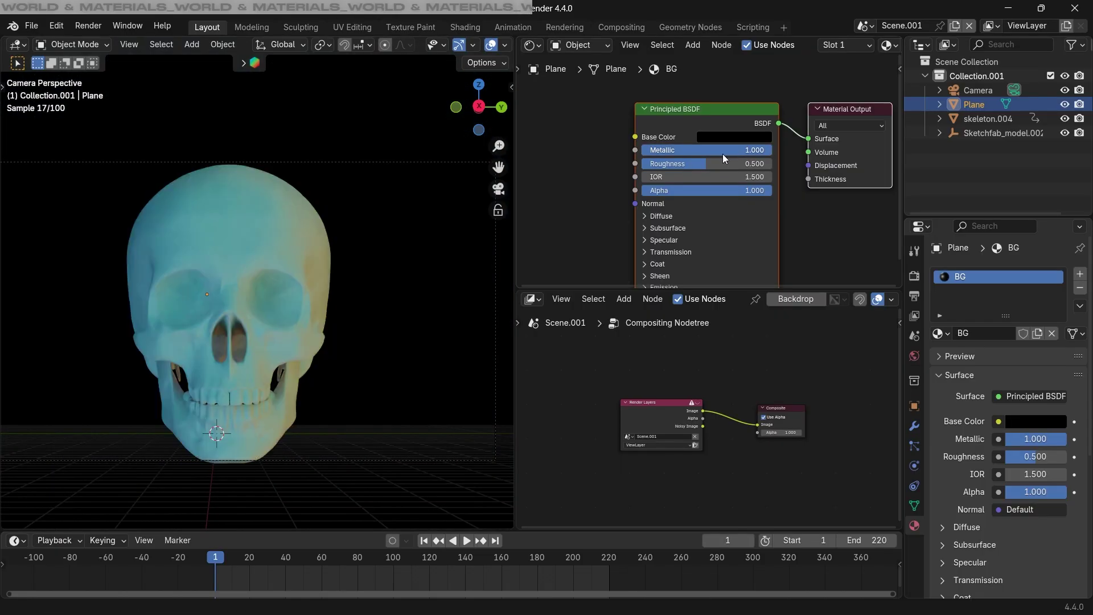
pyautogui.moveTo(723, 164); pyautogui.dragTo(786, 164)
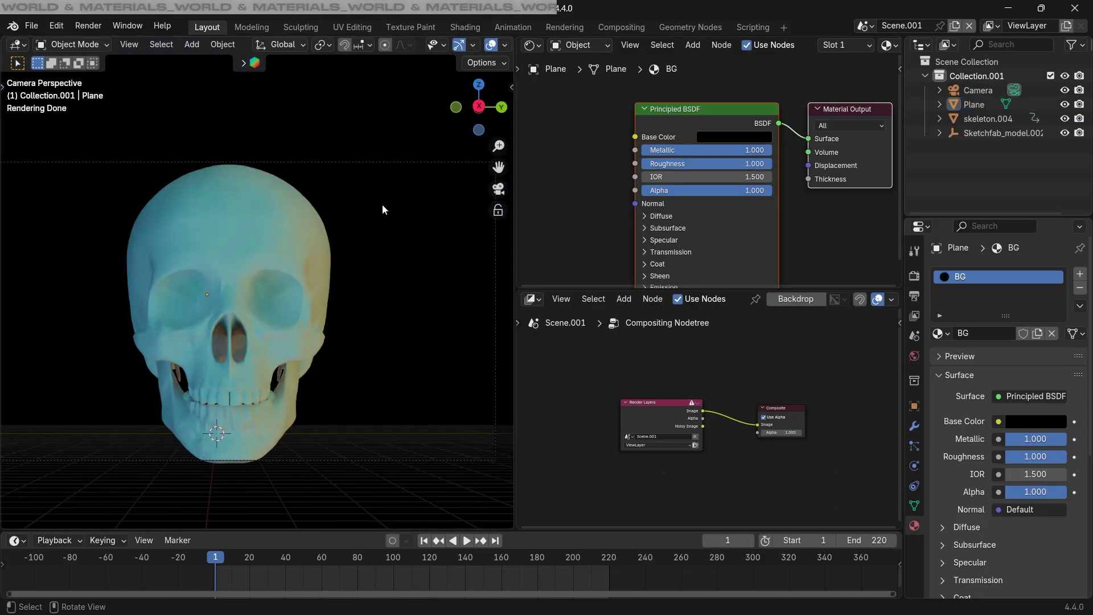
pyautogui.scroll(-1, 400, 242)
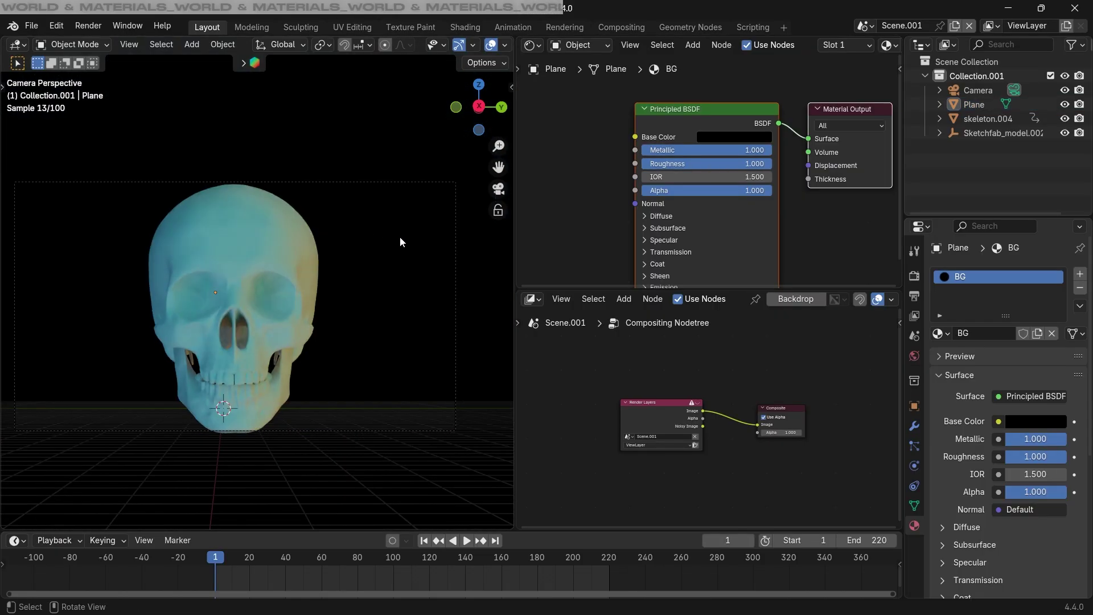
# Step: Set the Skull material's base color to black and its Roughness to 0.035
pyautogui.click(260, 234)
pyautogui.press('g')
pyautogui.press('Escape')
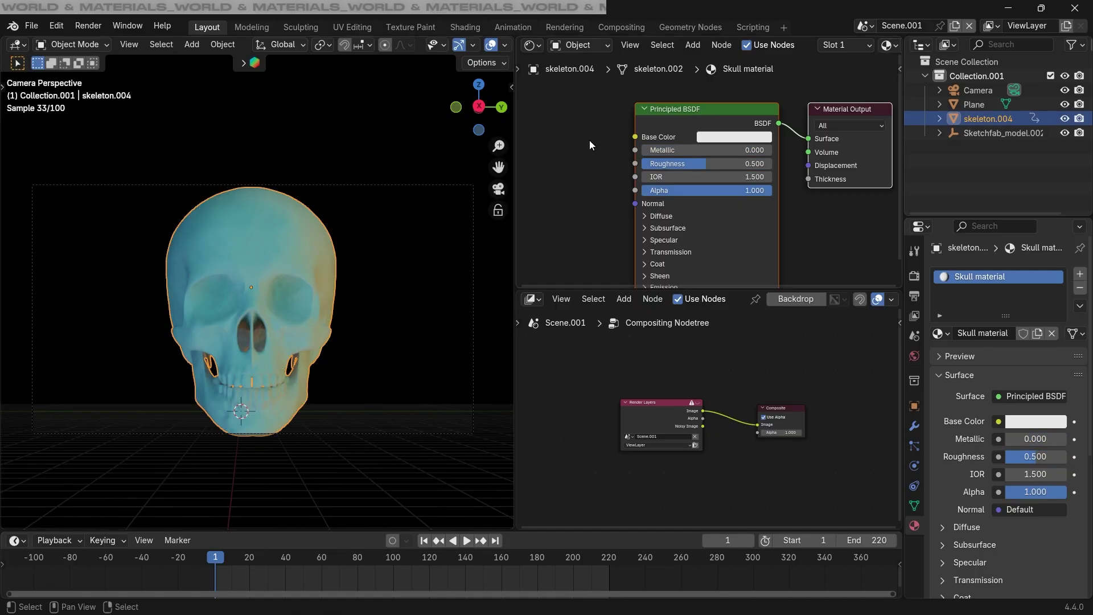
pyautogui.click(716, 138)
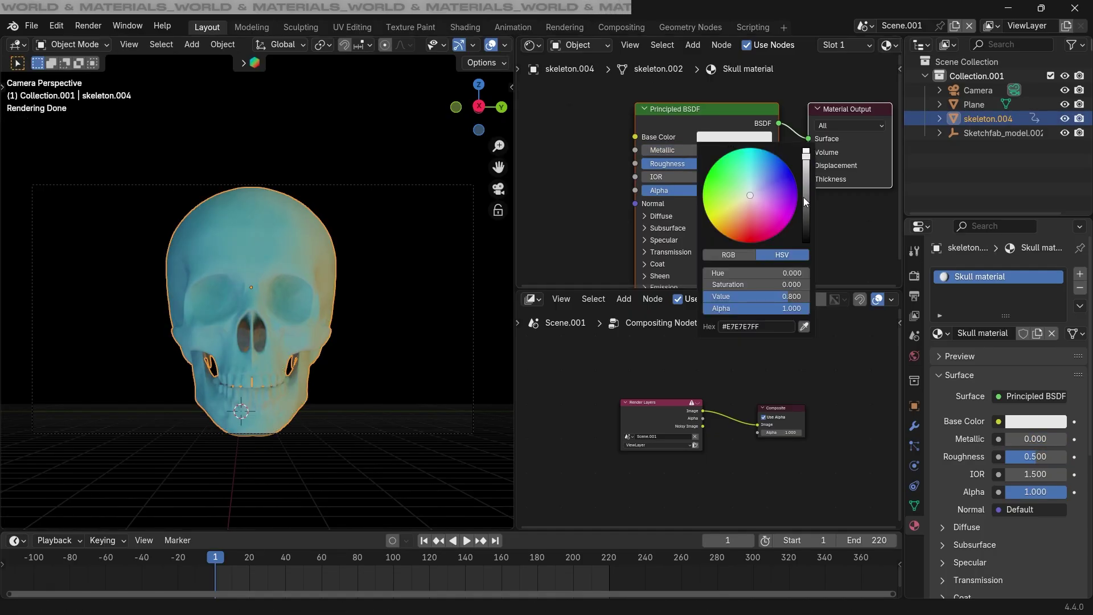
pyautogui.moveTo(804, 197); pyautogui.dragTo(806, 242)
pyautogui.scroll(1, 284, 288)
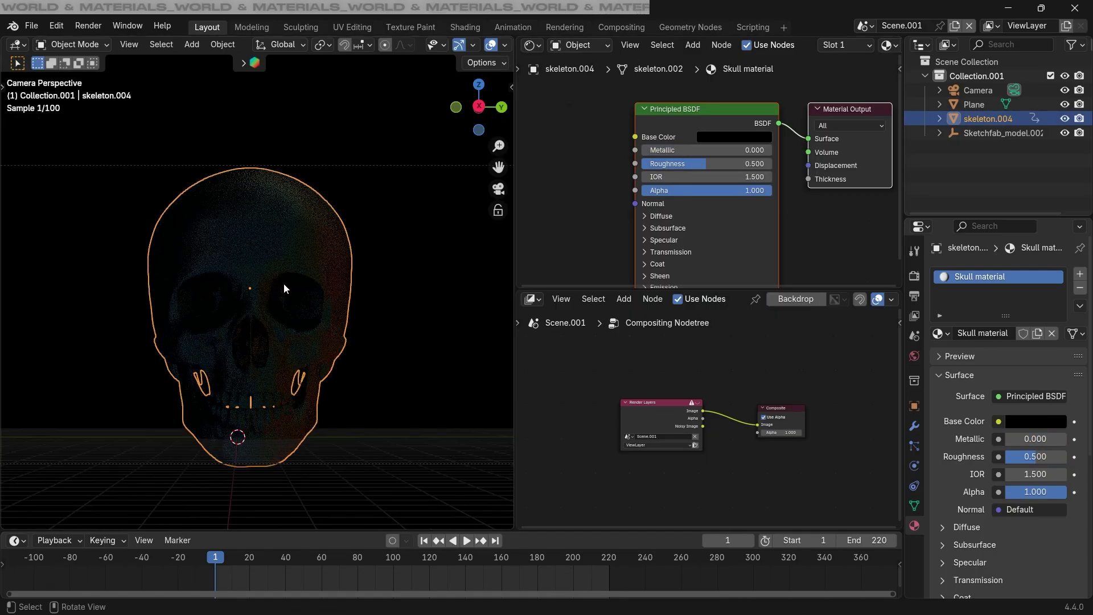
pyautogui.click(296, 230)
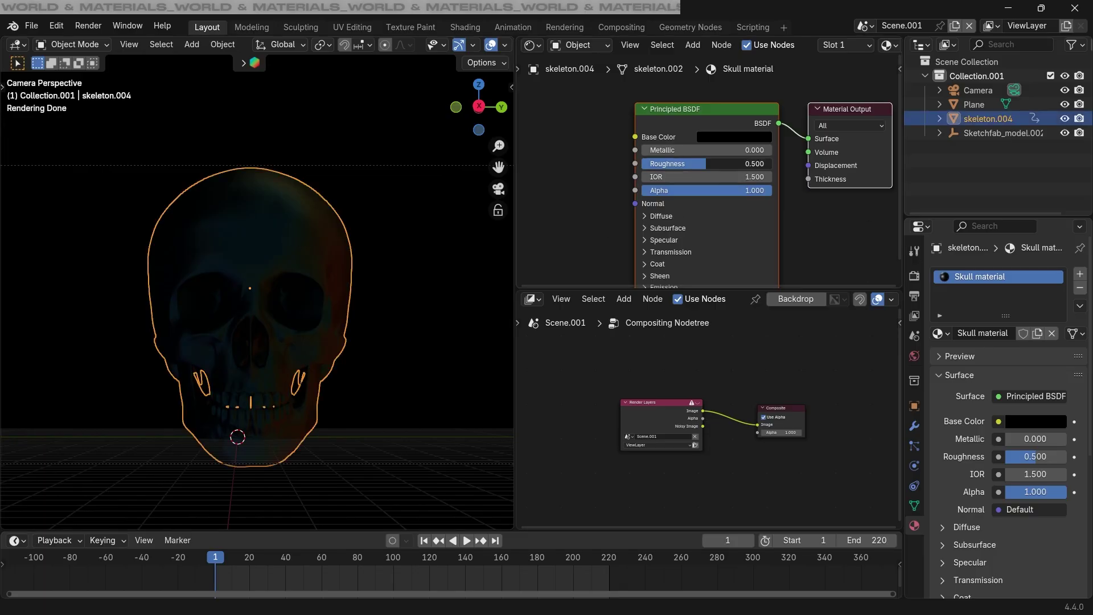
# Step: Switch the Shader Editor to the world nodes and set the Background strength to 12
pyautogui.click(564, 45)
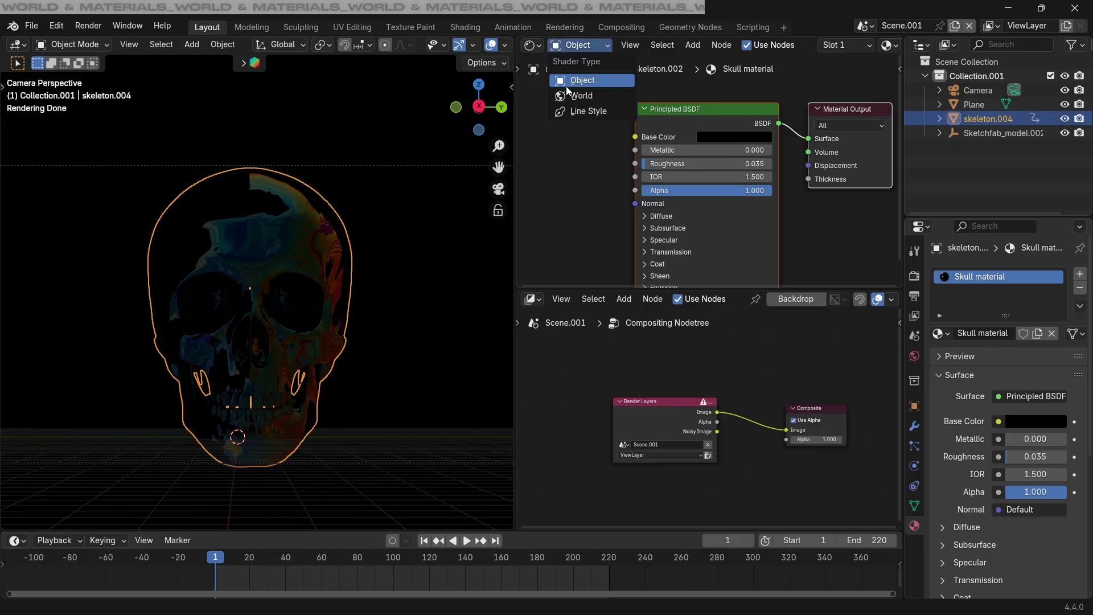
pyautogui.click(571, 91)
pyautogui.moveTo(657, 158); pyautogui.dragTo(735, 158)
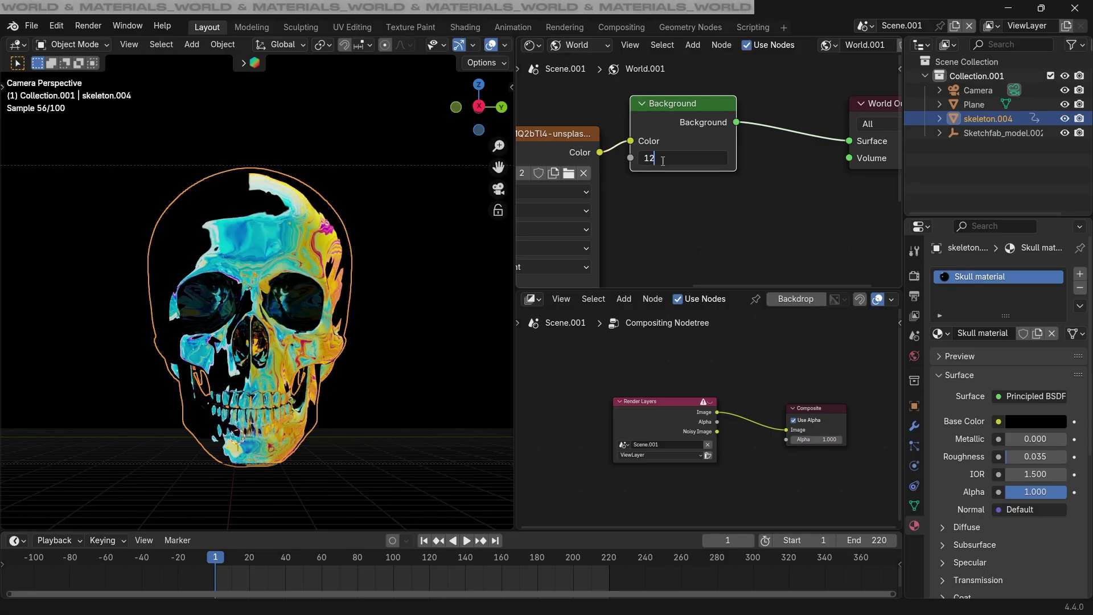
pyautogui.press('Return')
pyautogui.press('r')
pyautogui.press('r')
pyautogui.press('Escape')
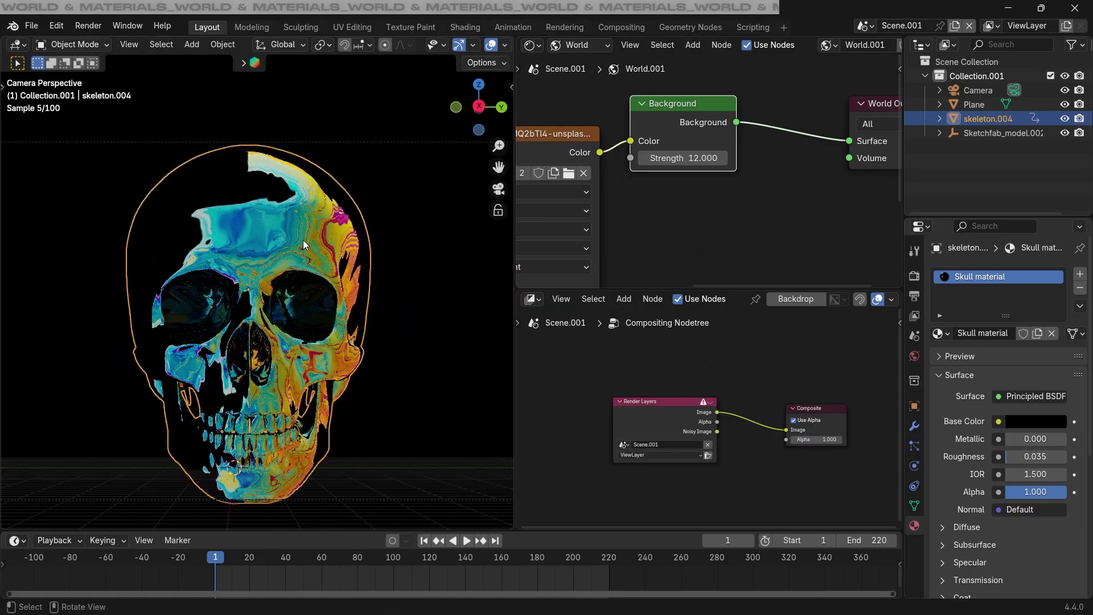
# Step: Set the Z rotation of the world's Mapping node to 52.7° to turn the liquid image
pyautogui.scroll(-8, 571, 195)
pyautogui.moveTo(571, 195); pyautogui.dragTo(723, 174, button='middle')
pyautogui.scroll(7, 639, 217)
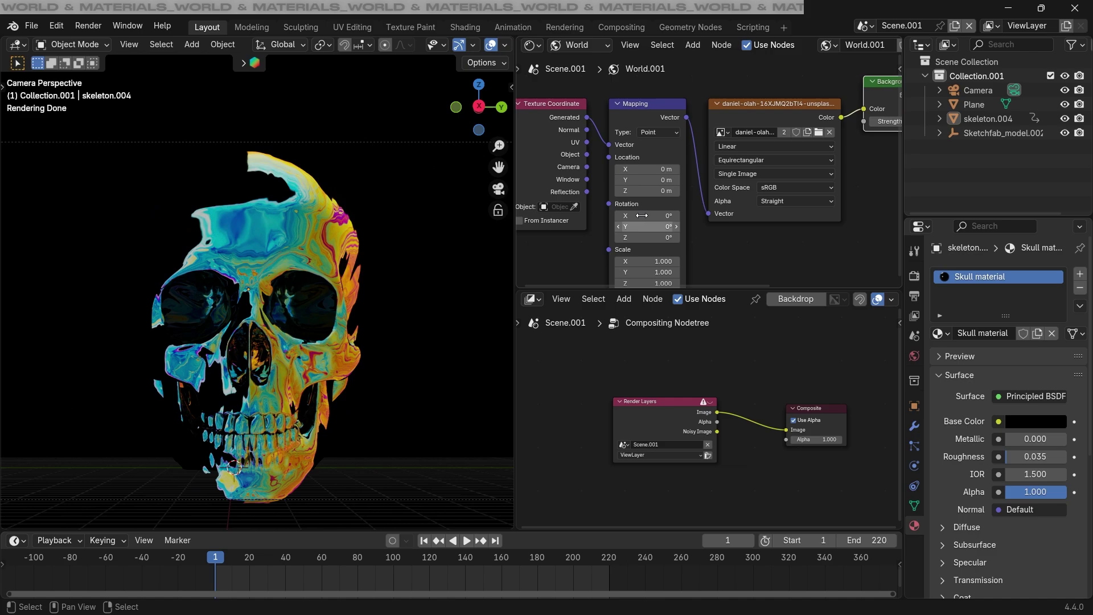
pyautogui.moveTo(640, 216); pyautogui.dragTo(671, 186, button='middle')
pyautogui.moveTo(661, 222); pyautogui.dragTo(626, 208)
# Step: Rotate the skull into a three-quarter side view facing right with its chin raised
pyautogui.click(252, 234)
pyautogui.press('r')
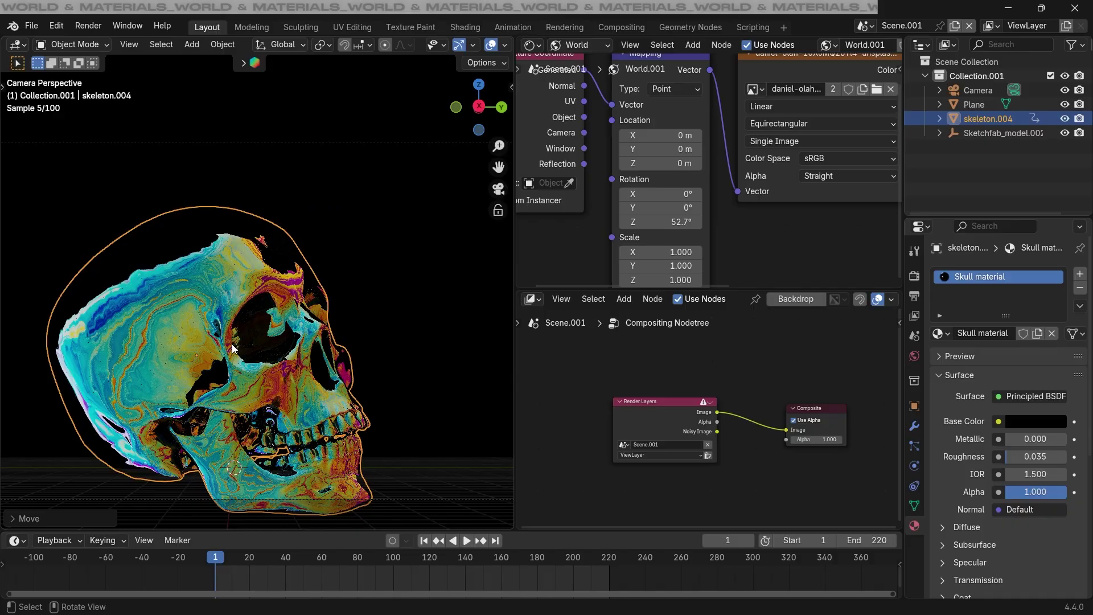
pyautogui.click(239, 217)
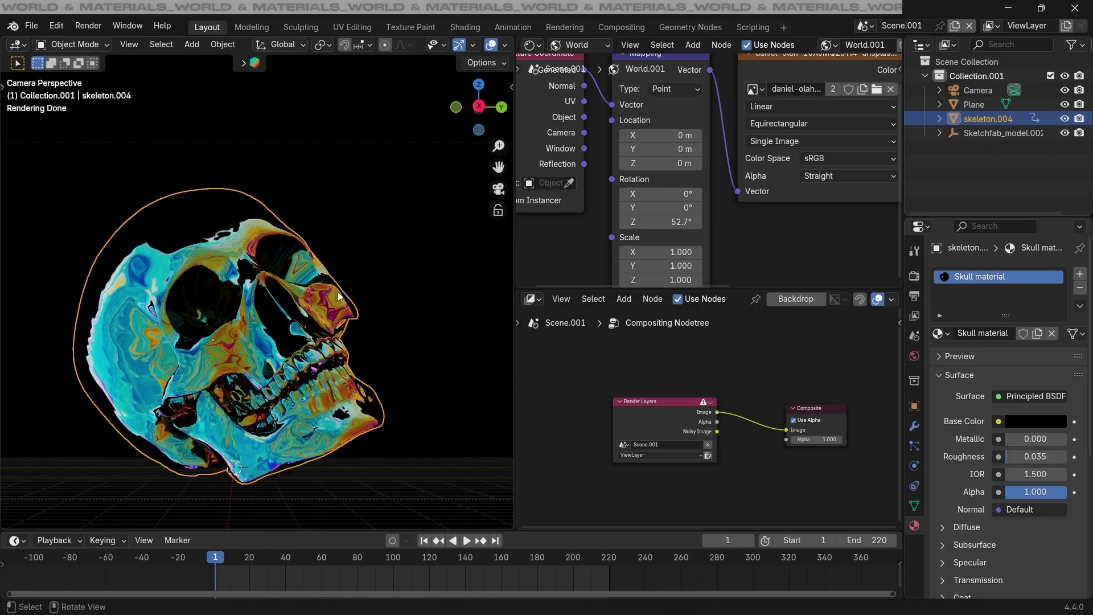
# Step: In the Compositor, insert a Glare node between Render Layers and Composite and set its type to Bloom
pyautogui.click(535, 299)
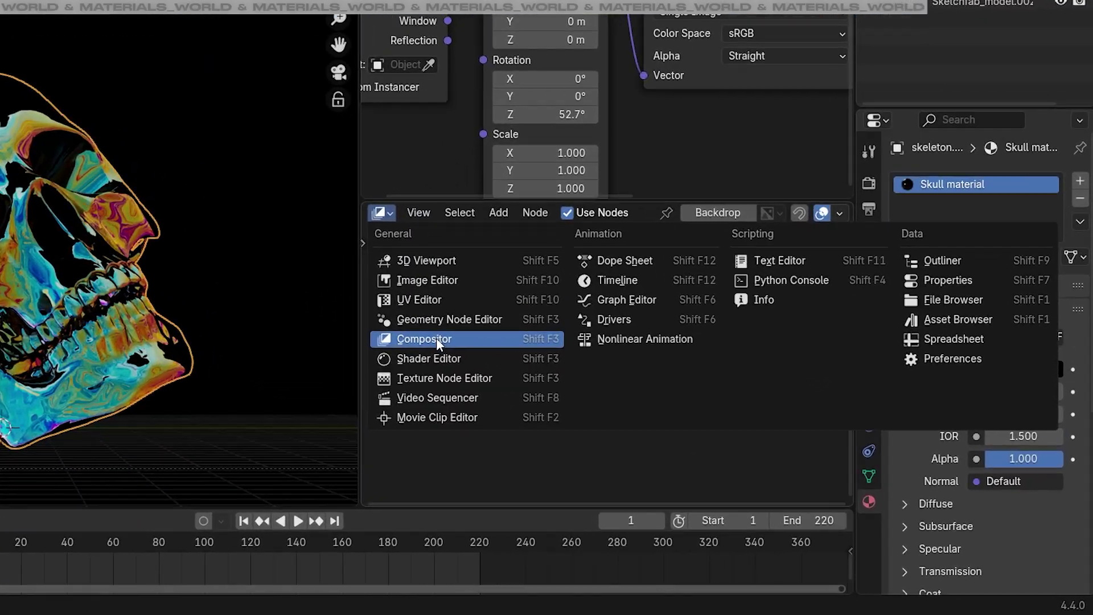
pyautogui.click(574, 398)
pyautogui.click(556, 282)
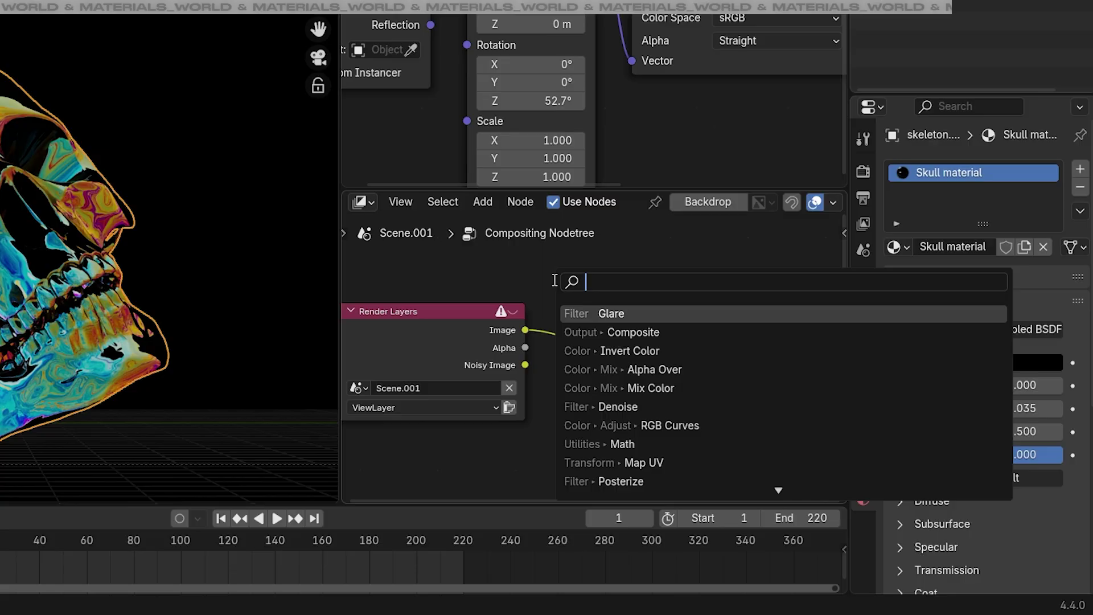
pyautogui.click(606, 312)
pyautogui.click(568, 333)
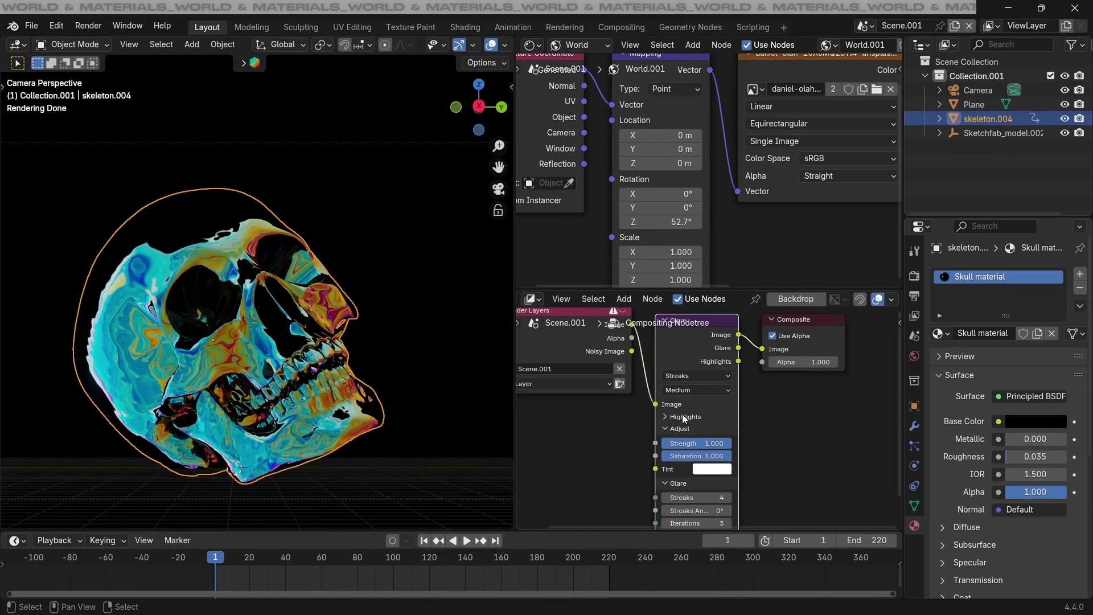
pyautogui.click(679, 388)
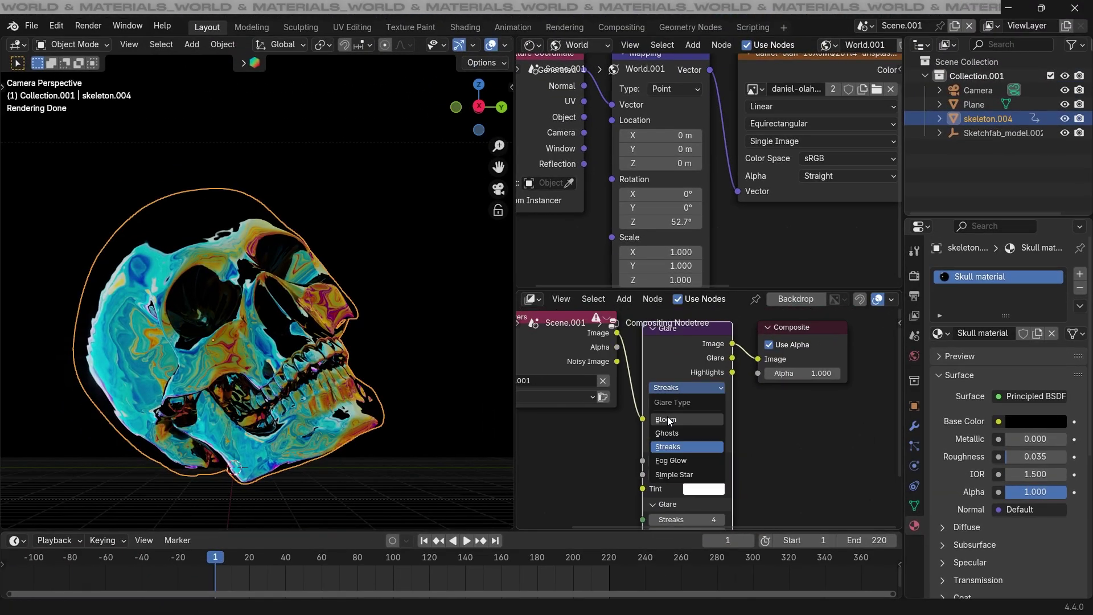
pyautogui.scroll(-2, 669, 411)
pyautogui.scroll(3, 674, 401)
pyautogui.moveTo(676, 428); pyautogui.dragTo(659, 408, button='middle')
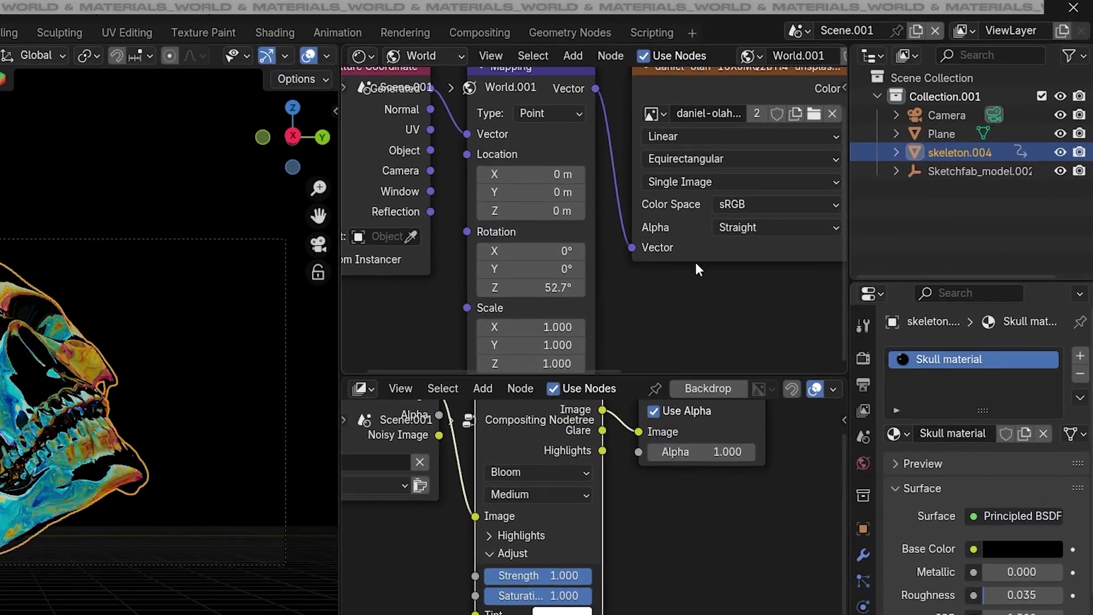
# Step: Raise the world Background node's strength to 30.600
pyautogui.scroll(-4, 723, 250)
pyautogui.moveTo(820, 131); pyautogui.dragTo(629, 211, button='middle')
pyautogui.scroll(3, 628, 211)
pyautogui.moveTo(614, 226); pyautogui.dragTo(687, 226)
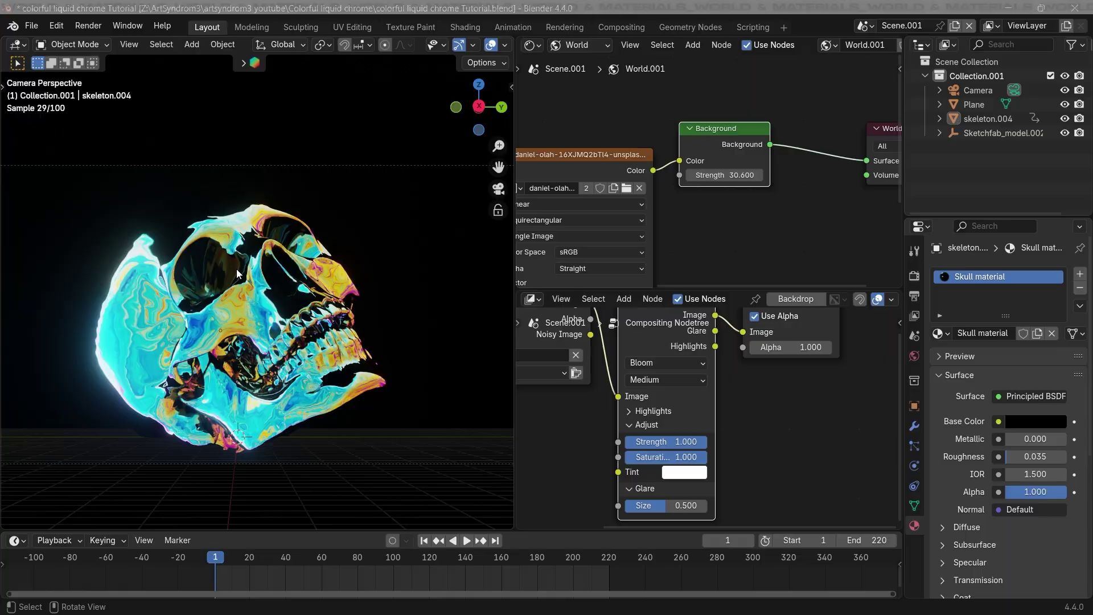
# Step: Turn the skull freely with a trackball rotation and hide the viewport overlays
pyautogui.press('r')
pyautogui.press('r')
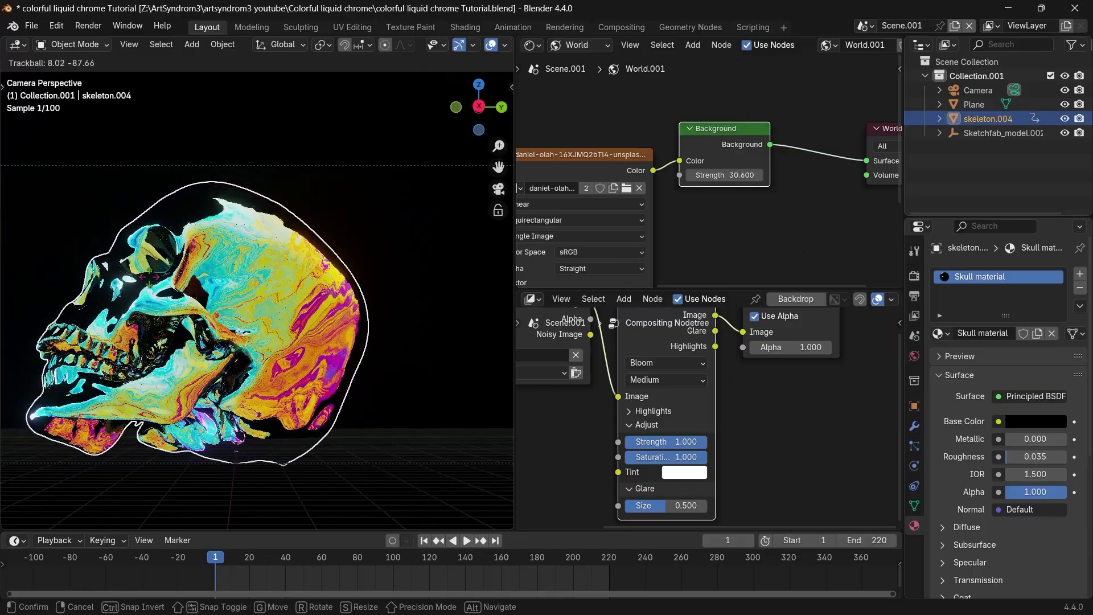
pyautogui.click(309, 157)
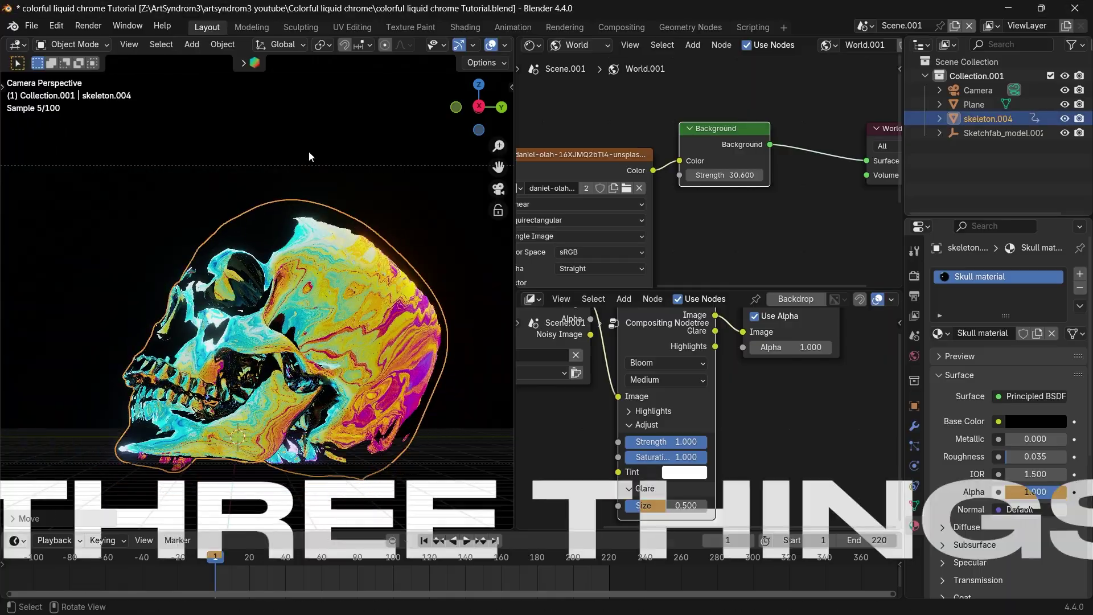
pyautogui.click(489, 45)
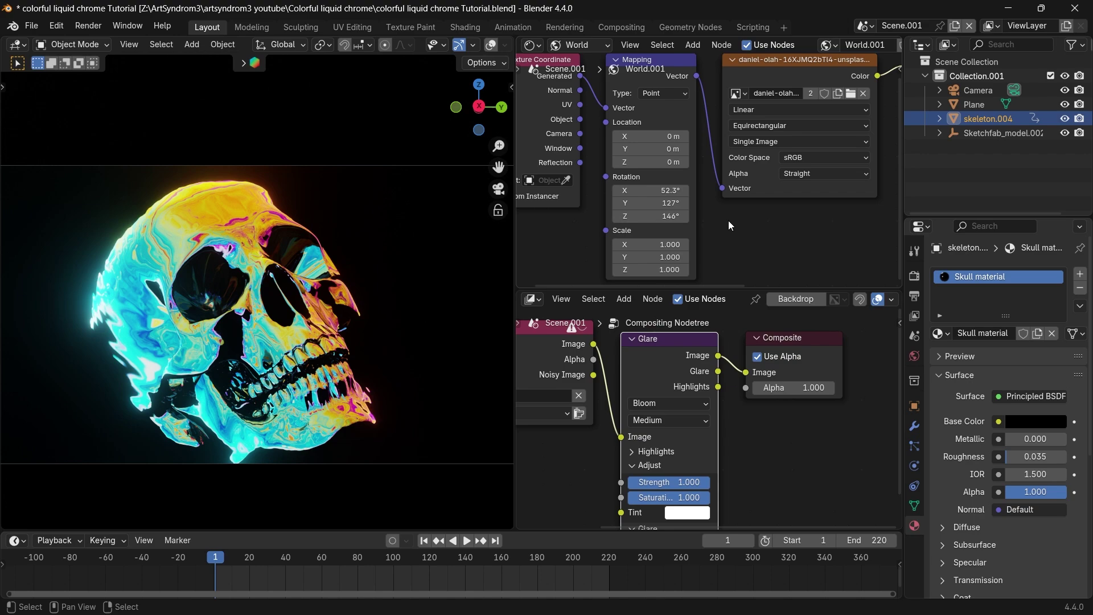
# Step: Return the Shader Editor to the skull's object material and add a Noise Texture node beside the Principled BSDF
pyautogui.moveTo(753, 176); pyautogui.dragTo(558, 48, button='middle')
pyautogui.click(565, 79)
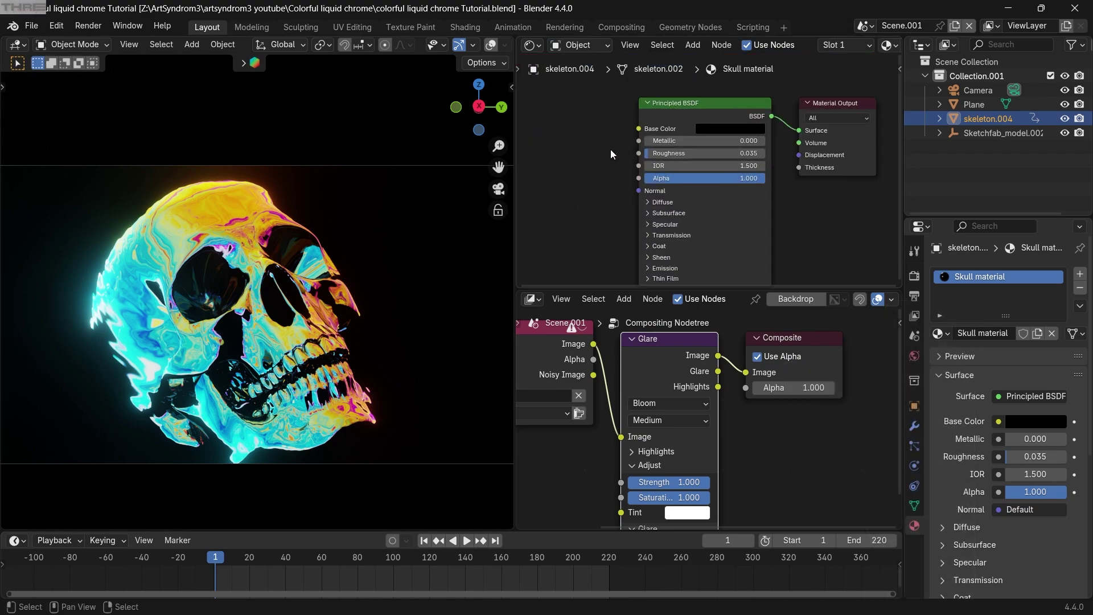
pyautogui.scroll(1, 626, 151)
pyautogui.hotkey('shift', 'a')
pyautogui.write('nois')
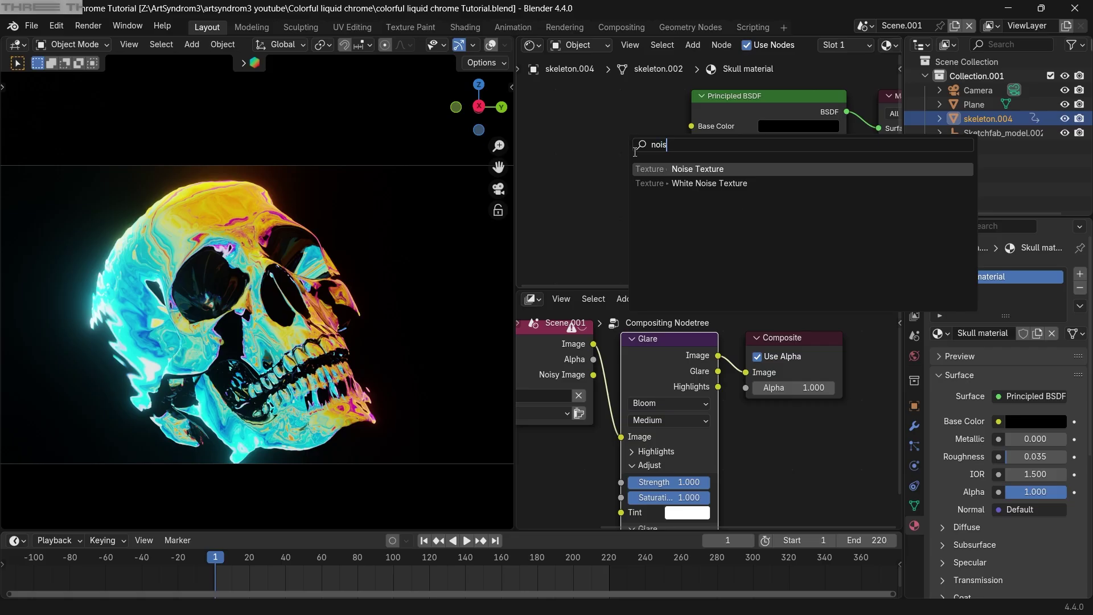
pyautogui.press('Return')
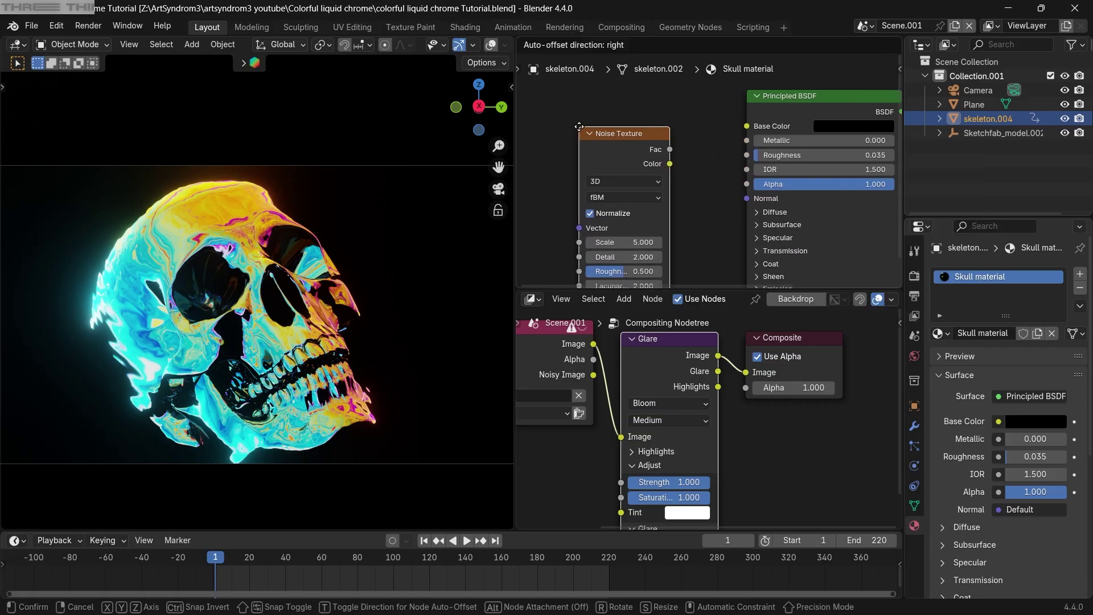
pyautogui.click(540, 120)
# Step: Connect the Noise Texture's Fac output to the Principled BSDF's Roughness and add Mapping and Texture Coordinate nodes to the noise
pyautogui.scroll(-3, 632, 170)
pyautogui.moveTo(632, 170); pyautogui.dragTo(643, 159, button='middle')
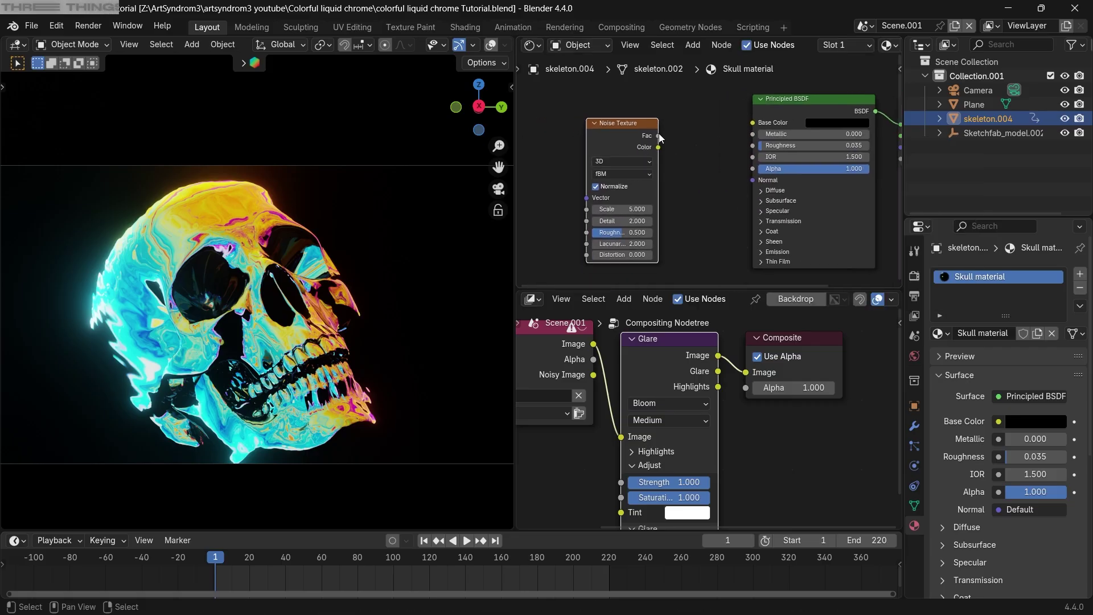
pyautogui.moveTo(755, 149); pyautogui.dragTo(753, 146)
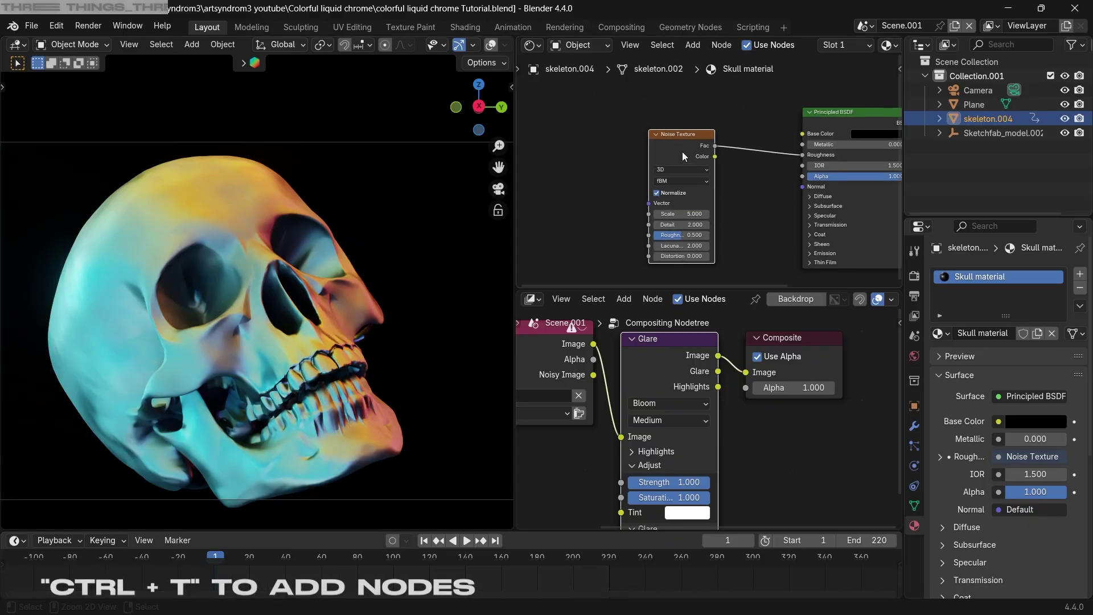
pyautogui.hotkey('ctrl', 't')
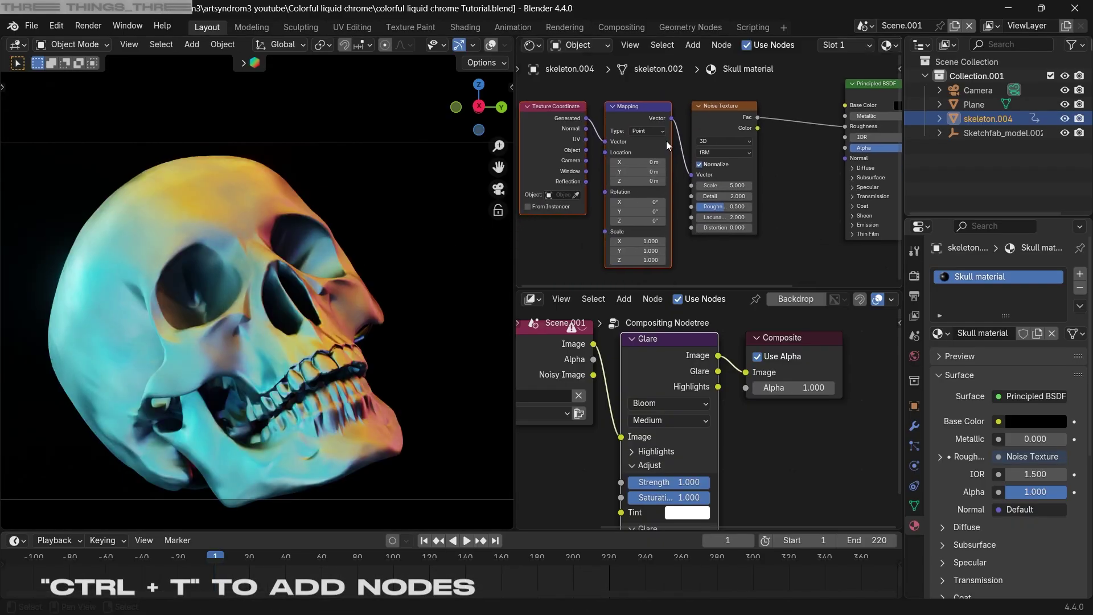
# Step: Insert a Color Ramp node between the Noise Texture and the Principled BSDF's Roughness
pyautogui.scroll(2, 748, 129)
pyautogui.hotkey('shift', 'a')
pyautogui.write('ra')
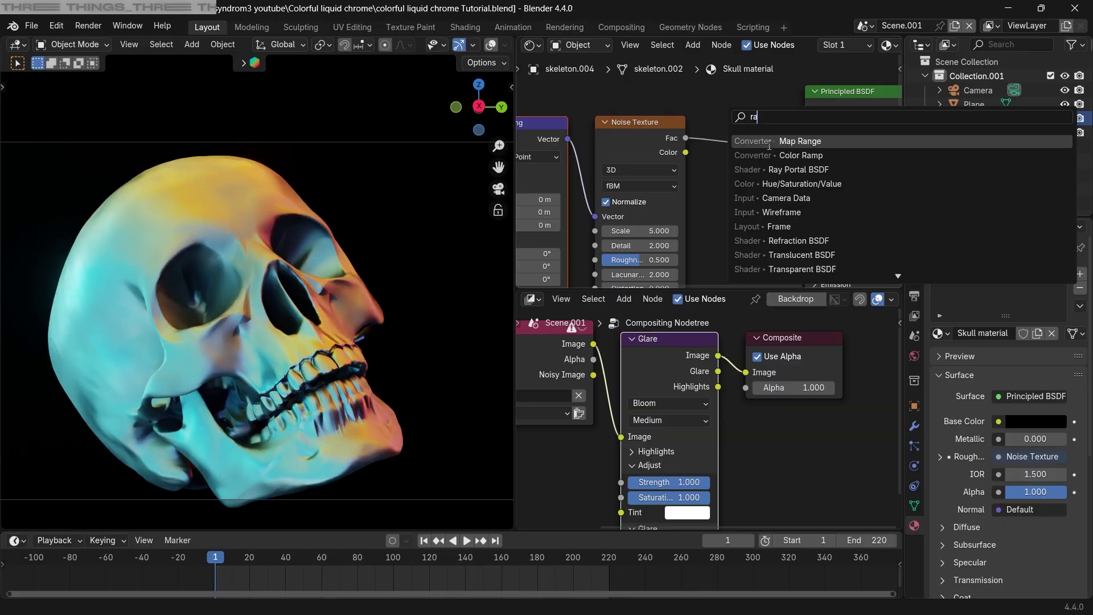
pyautogui.click(769, 154)
pyautogui.click(734, 128)
# Step: Move the Color Ramp's black stop to position 0.455 and its white stop to 0.578
pyautogui.scroll(-1, 750, 168)
pyautogui.moveTo(751, 168); pyautogui.dragTo(709, 156, button='middle')
pyautogui.moveTo(700, 186); pyautogui.dragTo(754, 188)
pyautogui.scroll(1, 201, 285)
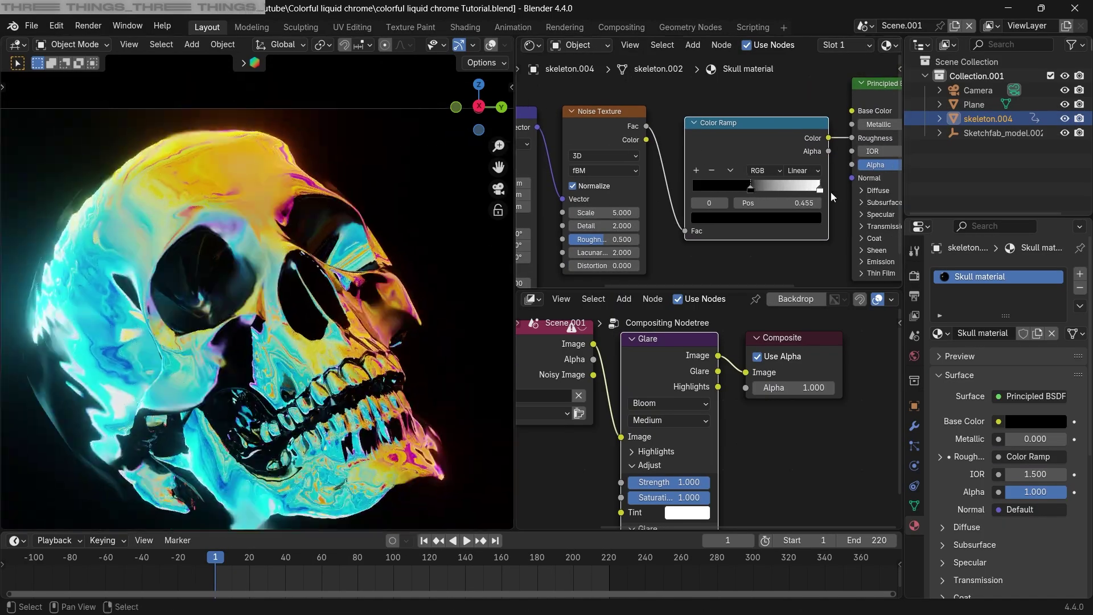
pyautogui.moveTo(819, 189); pyautogui.dragTo(767, 190)
# Step: Set the Noise Texture's Scale to 18.400, then reduce the Mapping node's X scale to 0.210 and its Y scale
pyautogui.moveTo(604, 214); pyautogui.dragTo(631, 210, button='middle')
pyautogui.moveTo(630, 210); pyautogui.dragTo(707, 210)
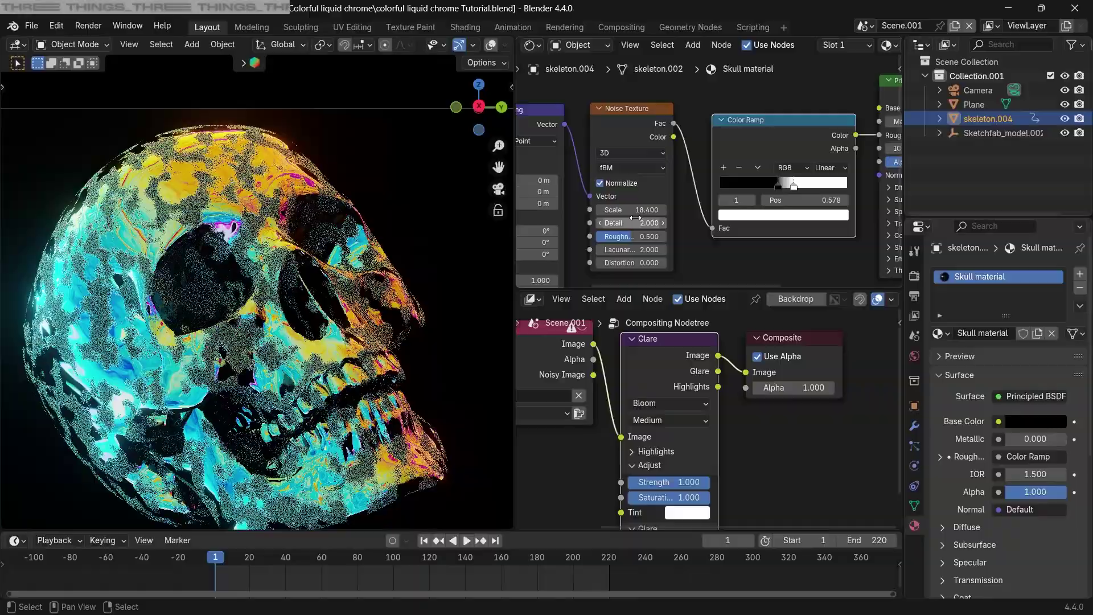
pyautogui.scroll(1, 626, 219)
pyautogui.moveTo(626, 219); pyautogui.dragTo(716, 162, button='middle')
pyautogui.moveTo(604, 227); pyautogui.dragTo(573, 240)
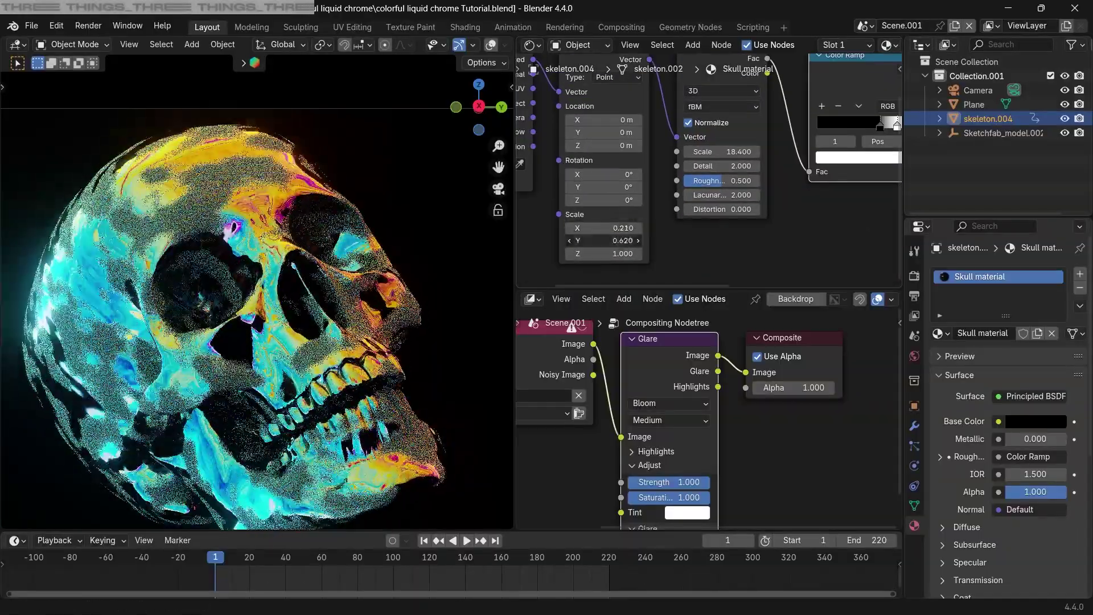
# Step: Set the Noise Texture's Scale to 20.800
pyautogui.scroll(-1, 784, 165)
pyautogui.moveTo(784, 165); pyautogui.dragTo(701, 214, button='middle')
pyautogui.moveTo(647, 202); pyautogui.dragTo(660, 202)
# Step: Darken the Color Ramp's white stop to a mid grey
pyautogui.moveTo(796, 181); pyautogui.dragTo(764, 202, button='middle')
pyautogui.scroll(3, 763, 203)
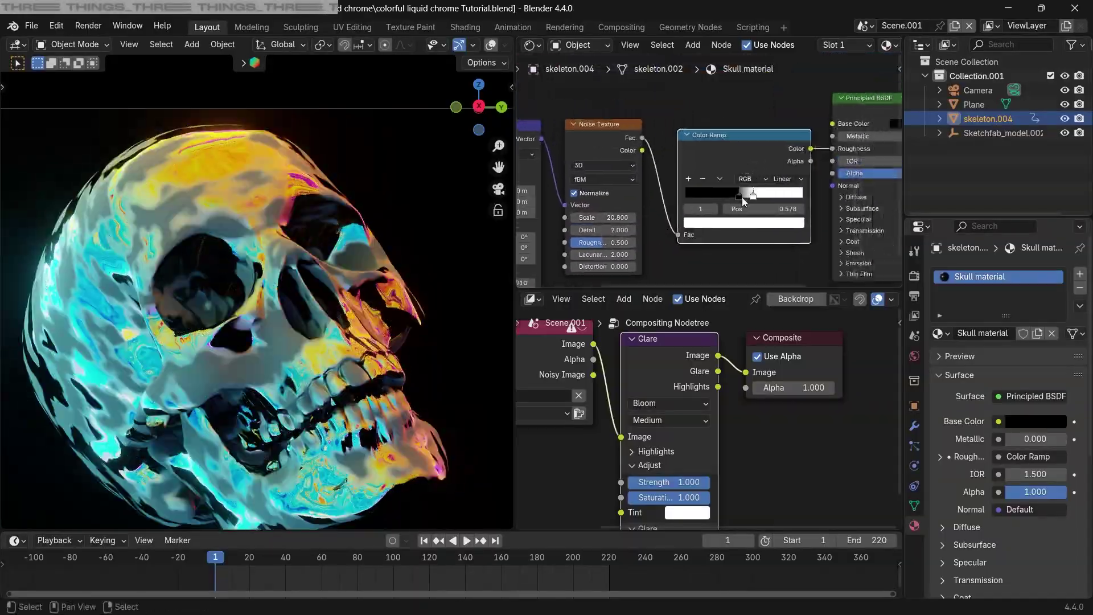
pyautogui.click(764, 239)
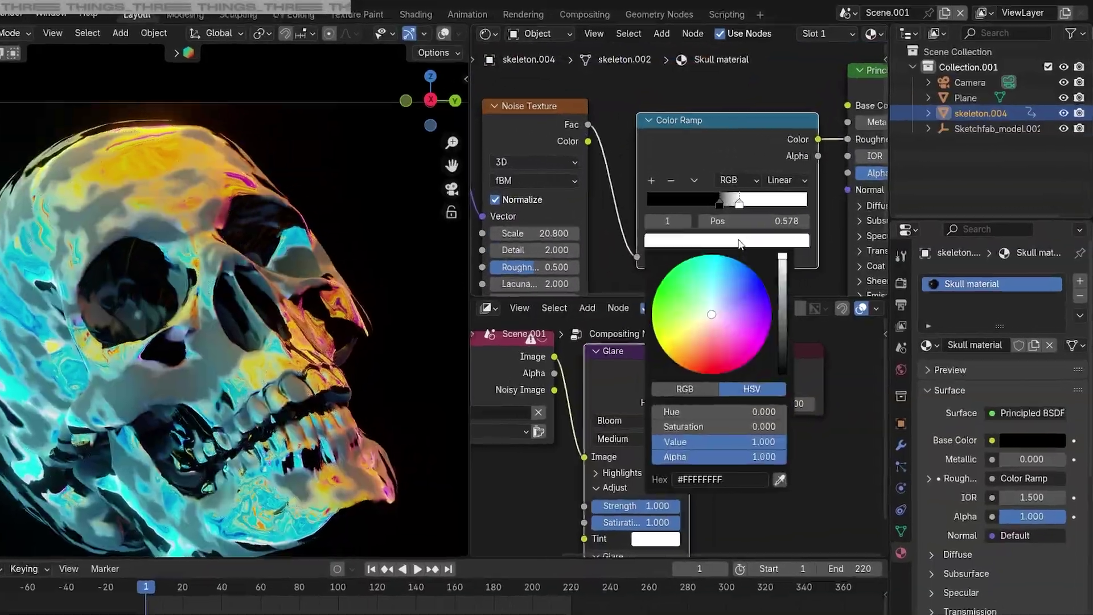
pyautogui.moveTo(783, 258); pyautogui.dragTo(783, 320)
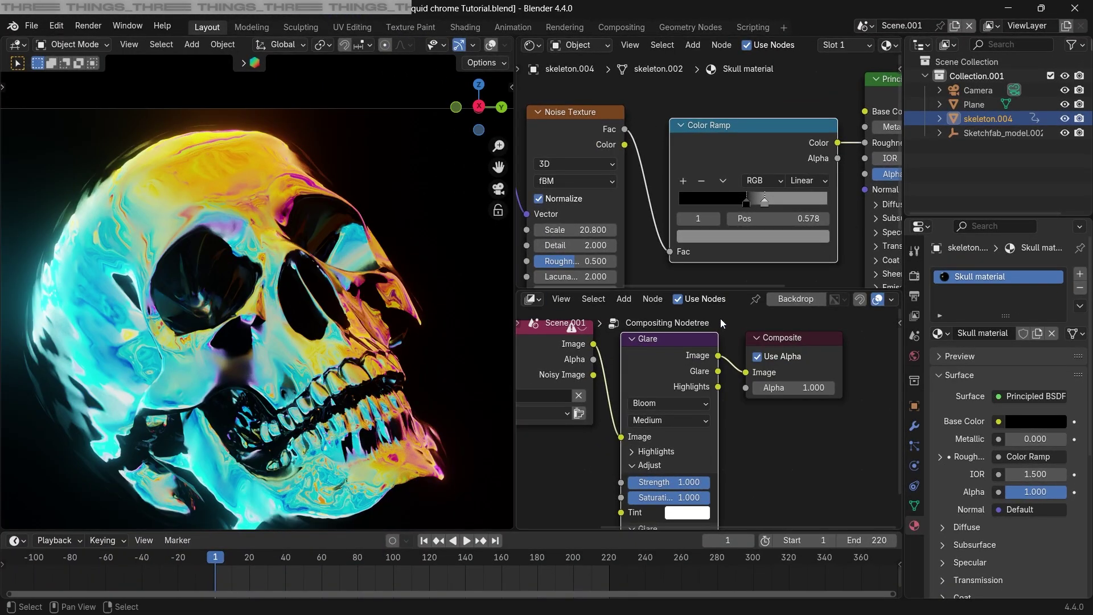
# Step: Lighten the Color Ramp's black stop to a very dark grey and move the lighter stop to position 0.531
pyautogui.click(748, 203)
pyautogui.click(764, 236)
pyautogui.moveTo(804, 356)
pyautogui.mouseDown()
pyautogui.moveTo(803, 304)
pyautogui.moveTo(803, 351)
pyautogui.mouseUp()
pyautogui.click(771, 202)
pyautogui.moveTo(771, 203); pyautogui.dragTo(765, 203)
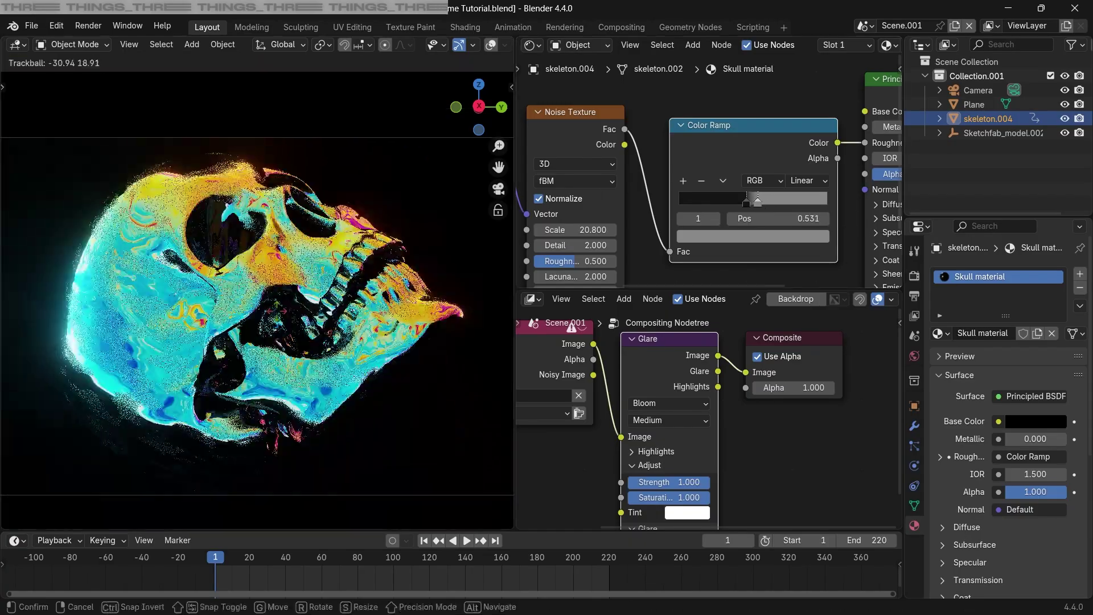
# Step: Move the skull lower in the camera frame and set the Glare highlights' Threshold to 0.650 and Smoothness to 0.487
pyautogui.press('g')
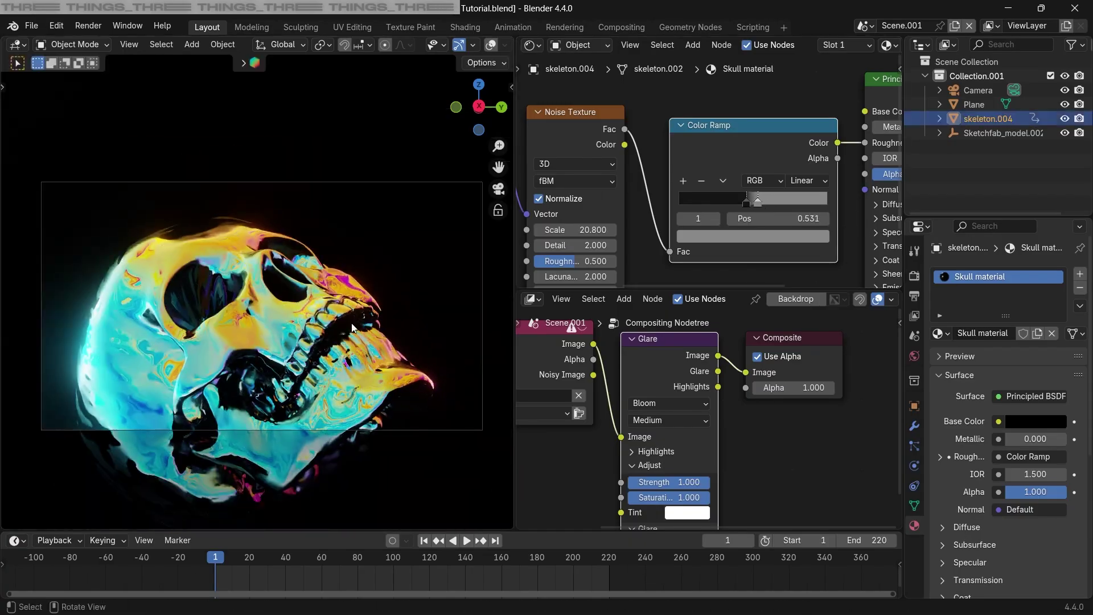
pyautogui.click(661, 415)
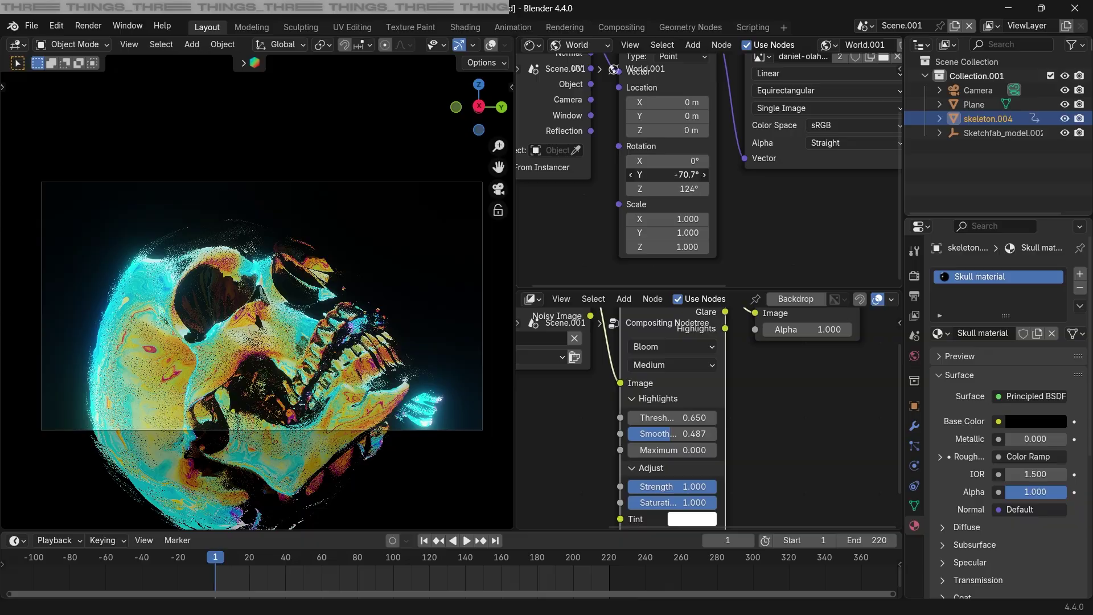
# Step: Adjust the world image's Y rotation in the Mapping node to shift the reflections on the skull
pyautogui.moveTo(668, 175); pyautogui.dragTo(740, 193)
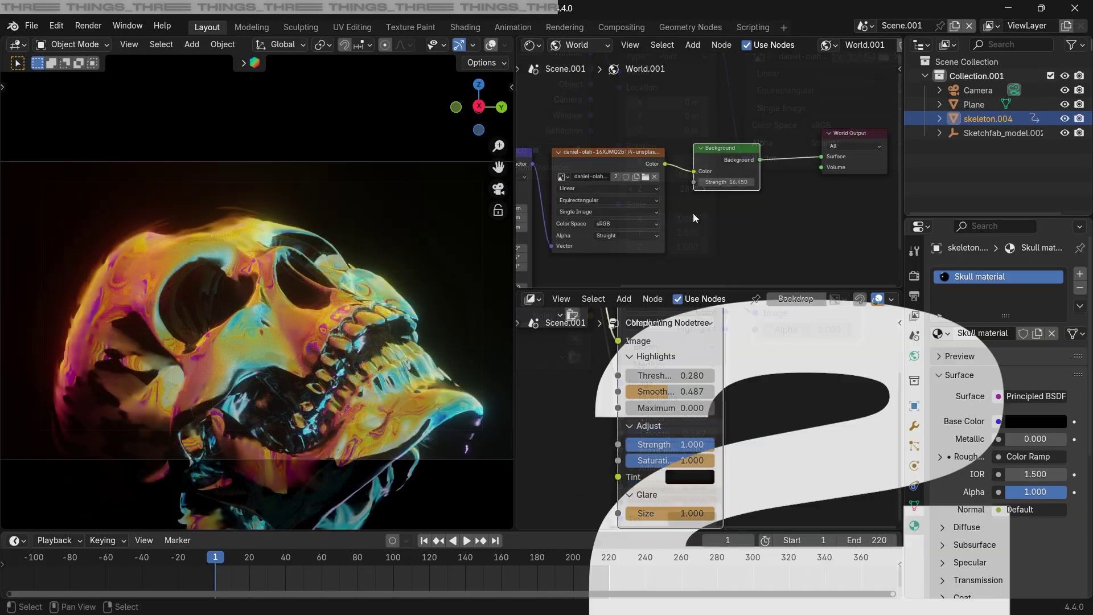
# Step: Give the skull material a thin film by raising its Thin Film Thickness to 200 nm or more
pyautogui.click(576, 50)
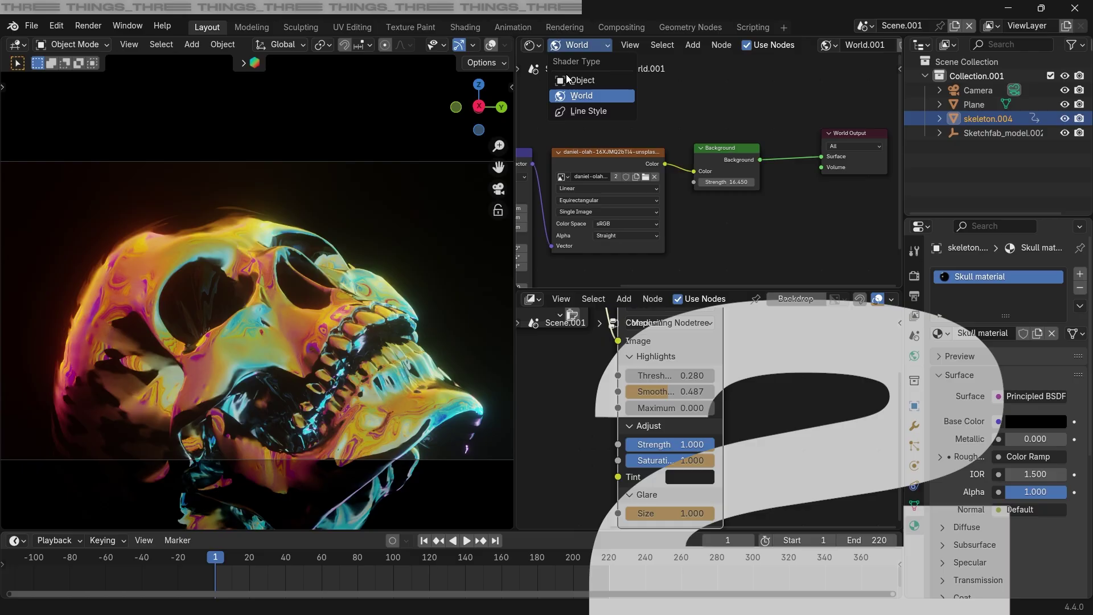
pyautogui.click(572, 80)
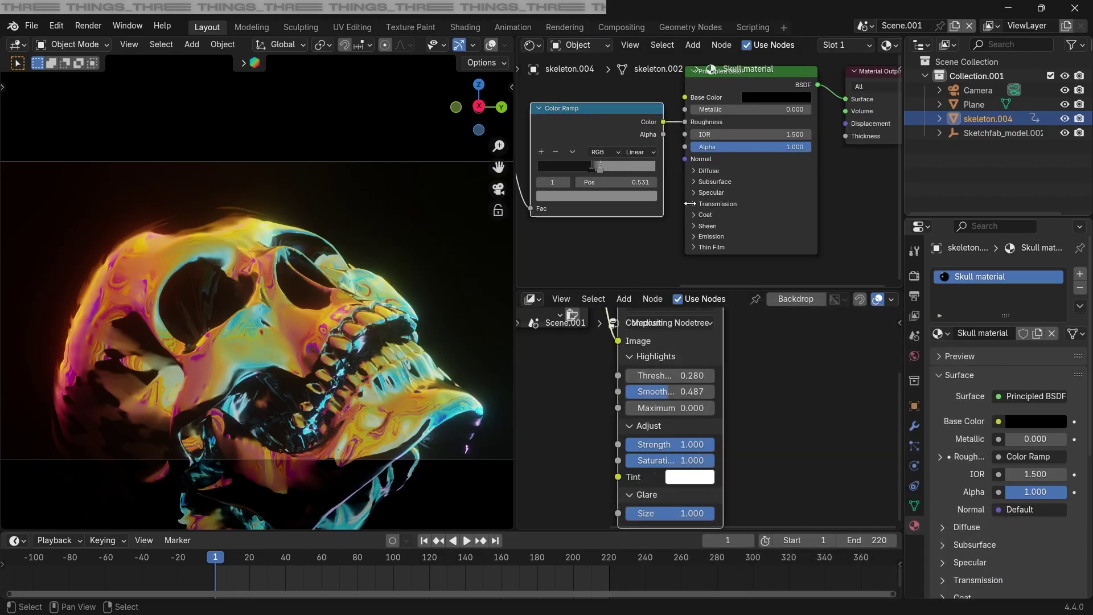
pyautogui.moveTo(690, 203); pyautogui.dragTo(676, 209, button='middle')
pyautogui.moveTo(727, 136); pyautogui.dragTo(702, 132, button='middle')
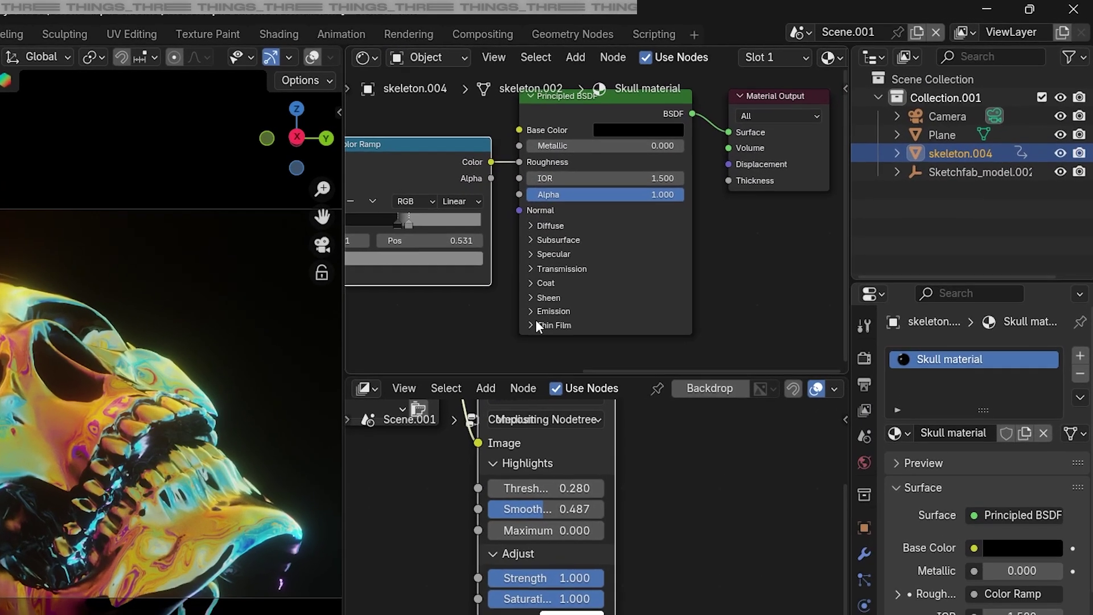
pyautogui.click(661, 249)
pyautogui.scroll(2, 570, 318)
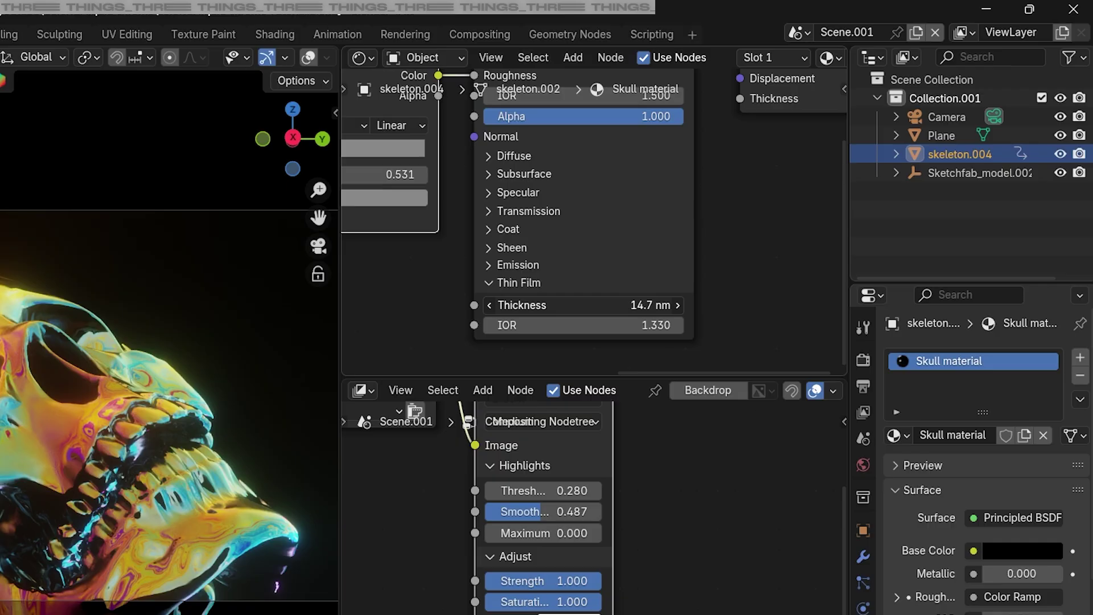
pyautogui.moveTo(557, 303); pyautogui.dragTo(654, 303)
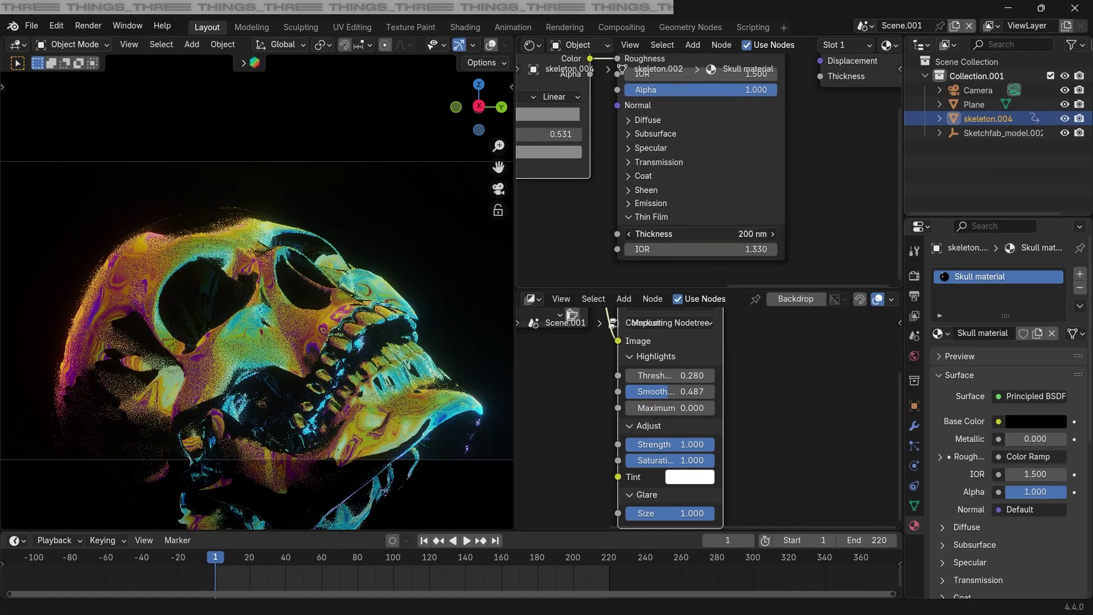
pyautogui.moveTo(683, 234); pyautogui.dragTo(731, 233)
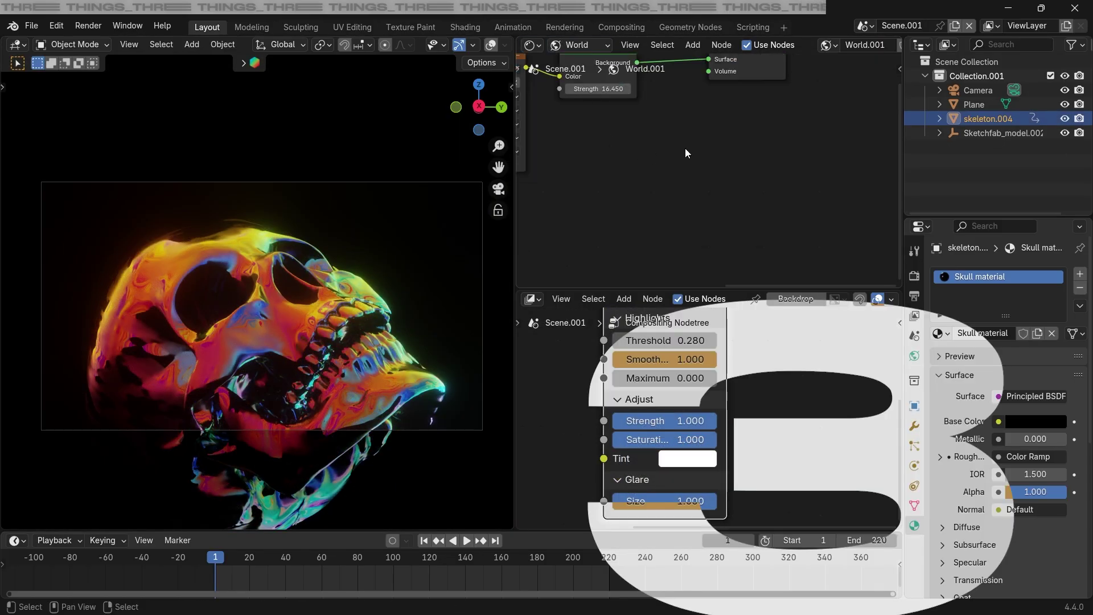
# Step: Insert a Hue/Saturation/Value node between the world image texture and the Background node, and set its Saturation to 1.110
pyautogui.moveTo(686, 152); pyautogui.dragTo(733, 217, button='middle')
pyautogui.hotkey('shift', 'a')
pyautogui.write('heu')
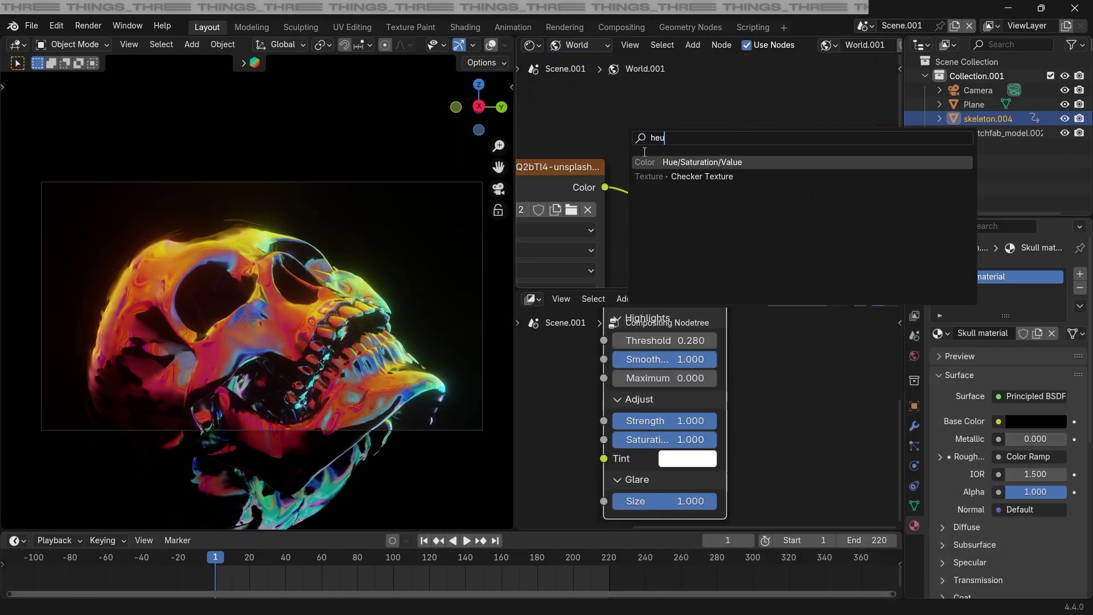
pyautogui.press('Return')
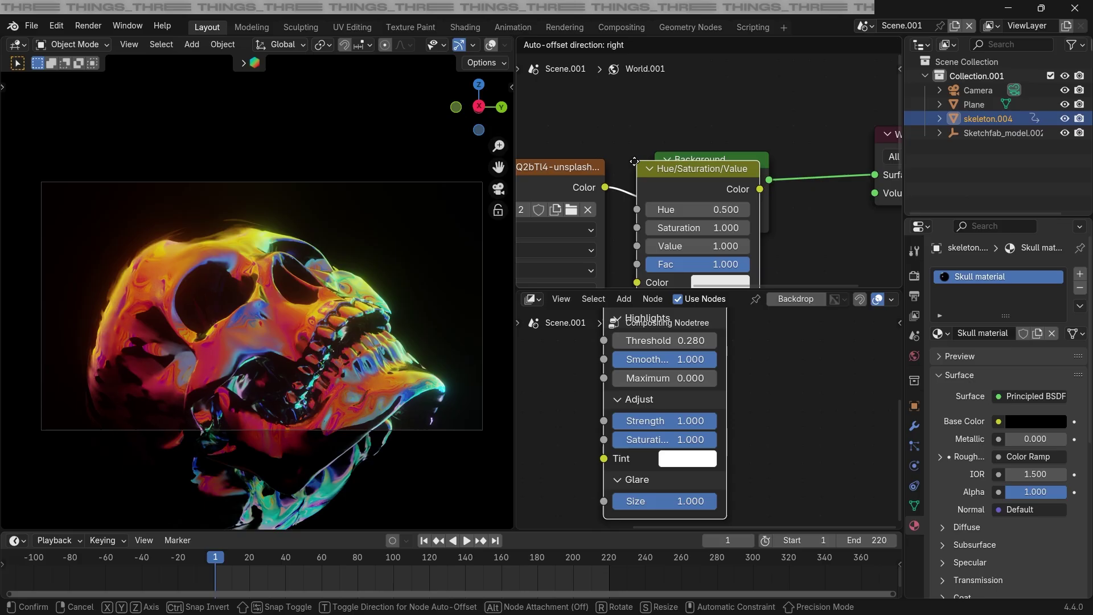
pyautogui.click(649, 157)
pyautogui.click(664, 201)
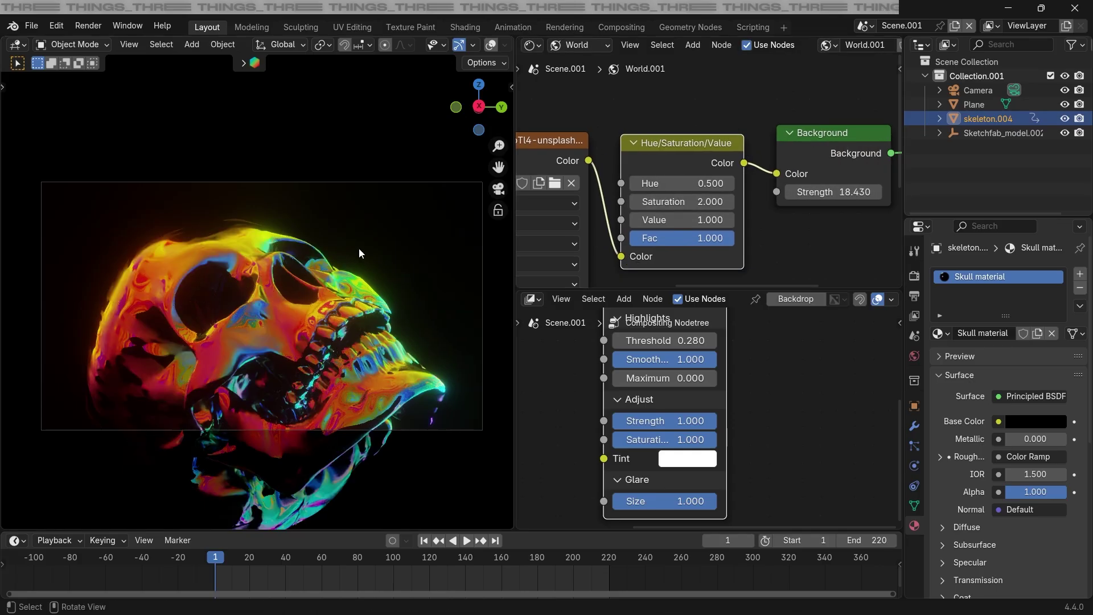
pyautogui.scroll(1, 355, 296)
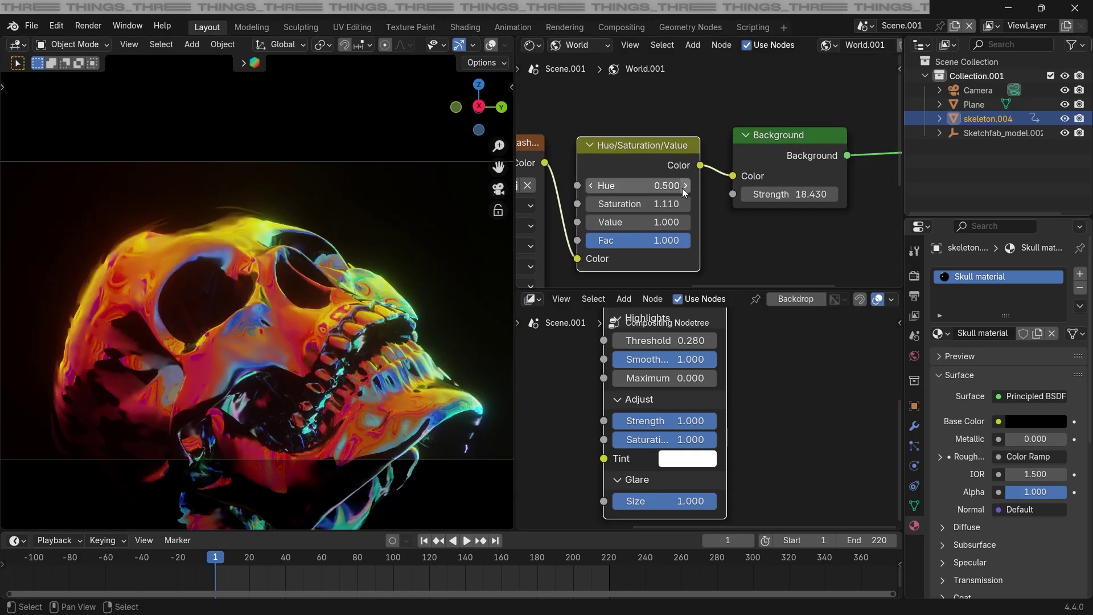
# Step: Set the world's Hue to 1.000 and rotate the skull freely to a new angle in the camera frame
pyautogui.moveTo(683, 188); pyautogui.dragTo(757, 187)
pyautogui.press('r')
pyautogui.press('r')
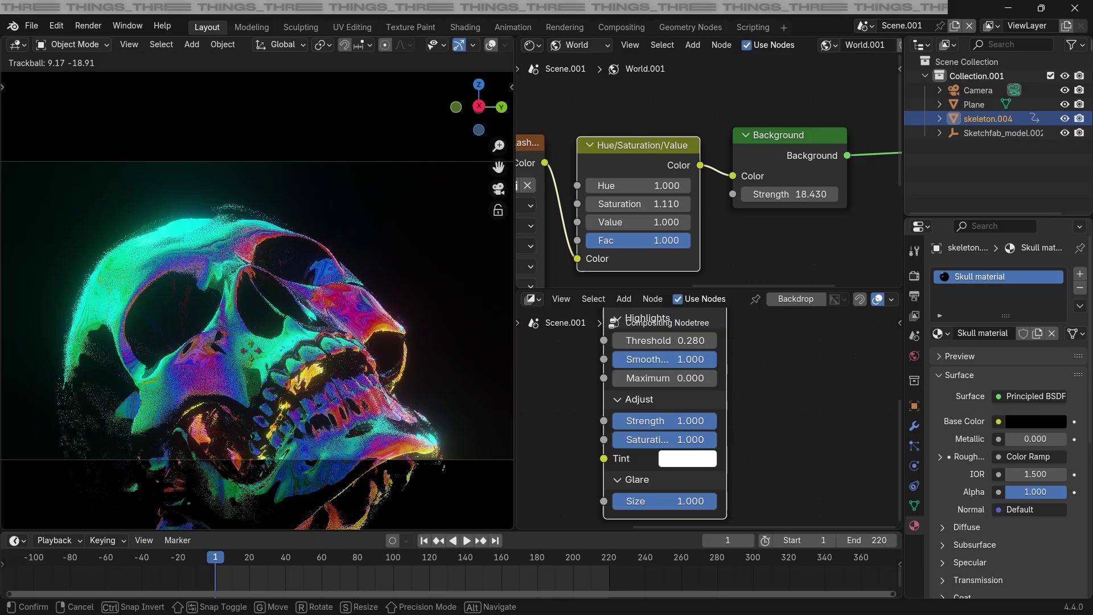
pyautogui.press('Return')
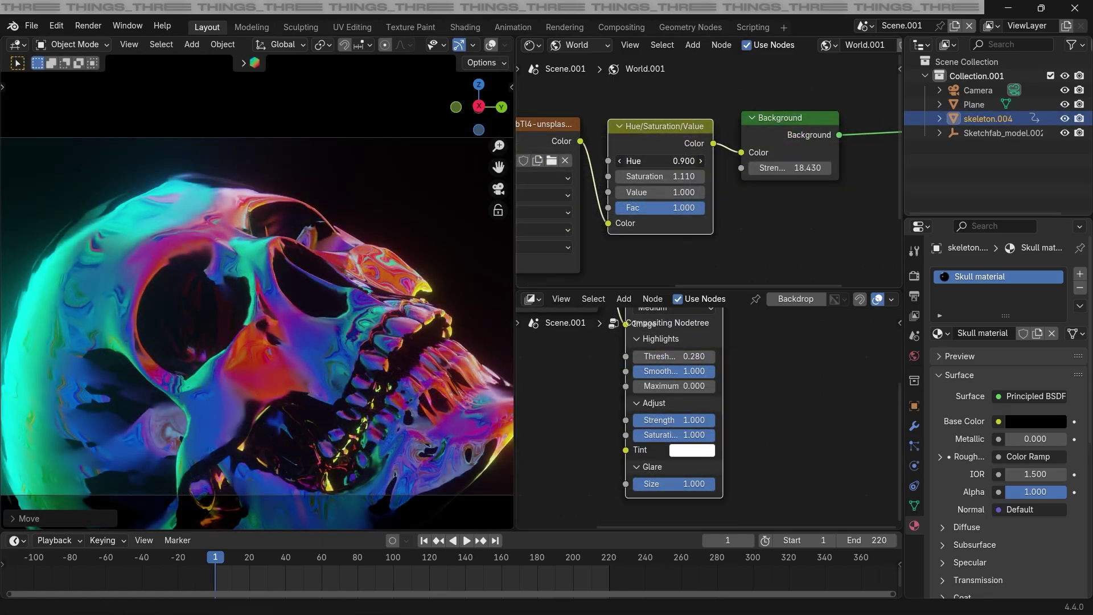
# Step: Set the world's Hue to 0.360 and start another free rotation of the skull
pyautogui.moveTo(659, 161); pyautogui.dragTo(632, 161)
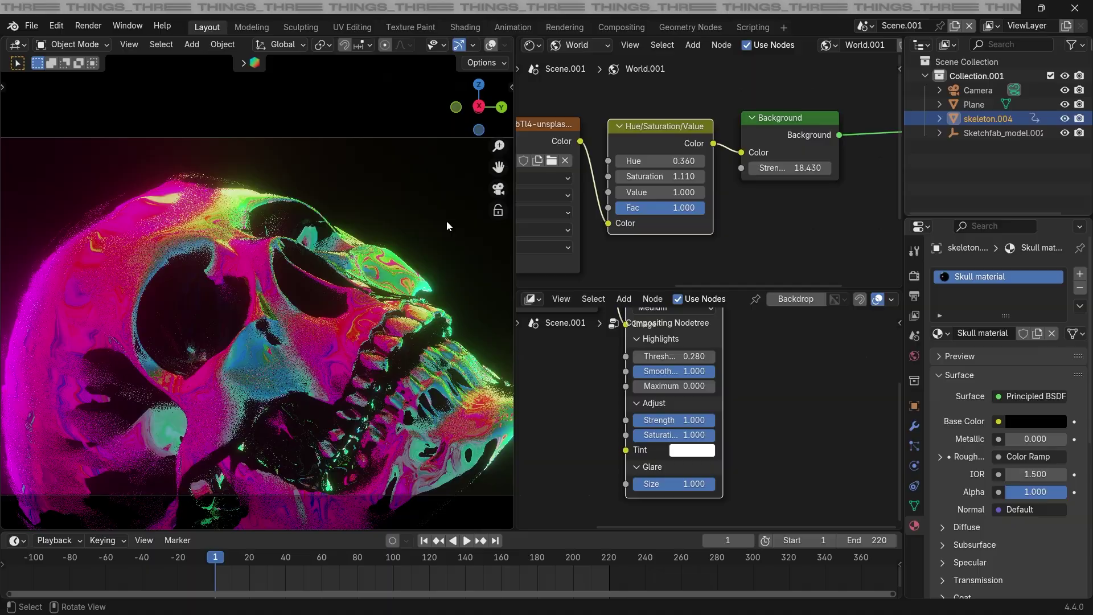
pyautogui.press('Return')
pyautogui.press('r')
pyautogui.press('r')
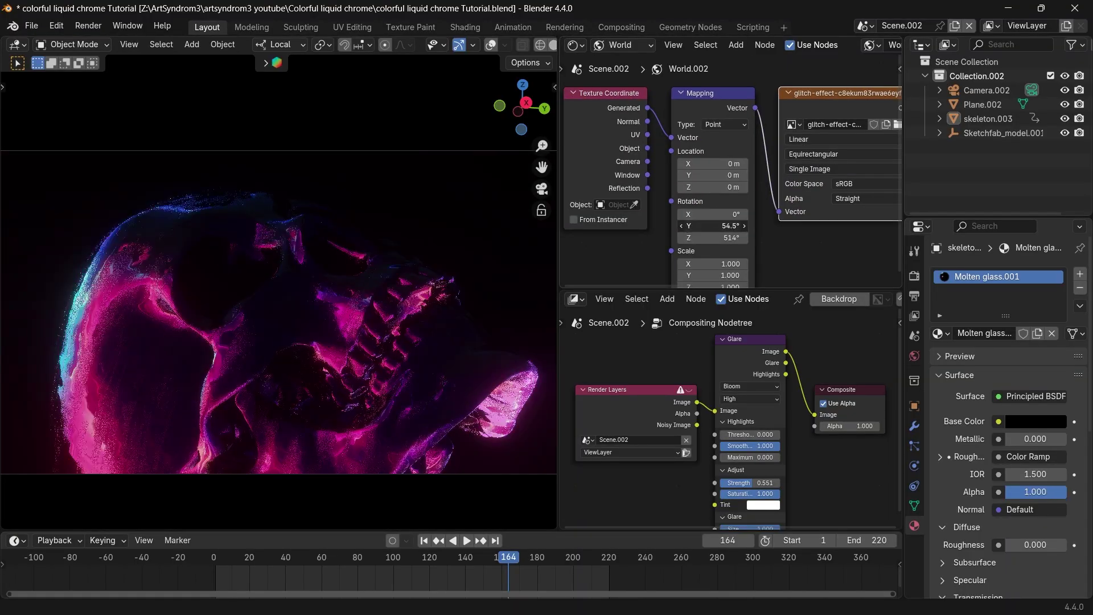
# Step: Try another Y rotation on the glitch-effect world image and replace that image with the flyd unsplash picture
pyautogui.moveTo(712, 226); pyautogui.dragTo(744, 226)
pyautogui.hotkey('ctrl', 'z')
pyautogui.scroll(-2, 743, 196)
pyautogui.moveTo(871, 142); pyautogui.dragTo(671, 190, button='middle')
pyautogui.scroll(2, 655, 183)
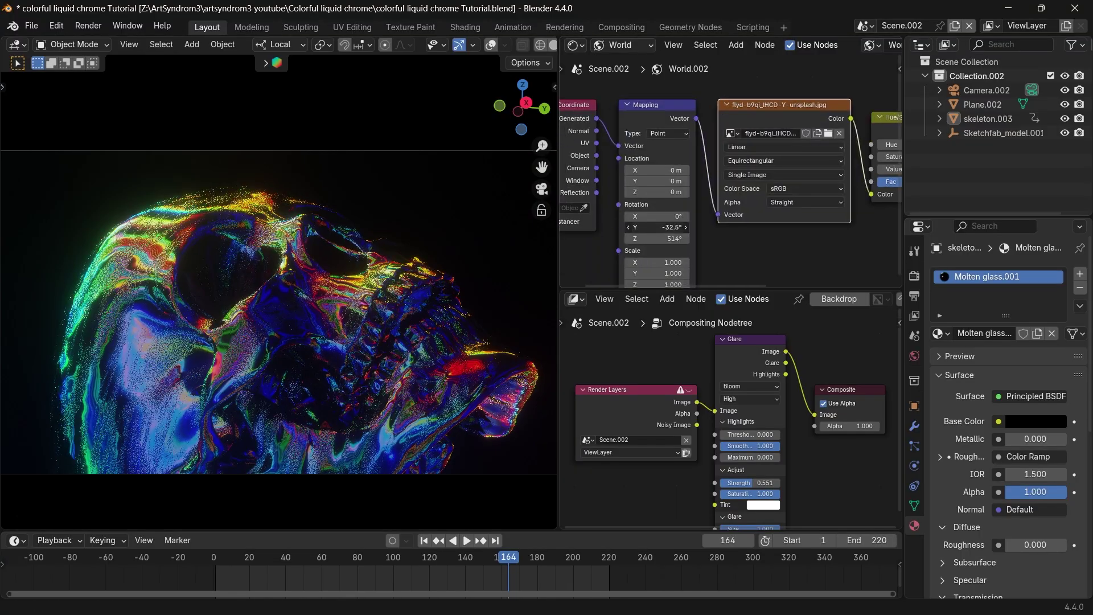
# Step: Rotate the flyd world image around Y in the Mapping node and set the Background Strength to 65.100
pyautogui.moveTo(657, 227); pyautogui.dragTo(683, 227)
pyautogui.moveTo(845, 177); pyautogui.dragTo(755, 200, button='middle')
pyautogui.moveTo(809, 199); pyautogui.dragTo(837, 199)
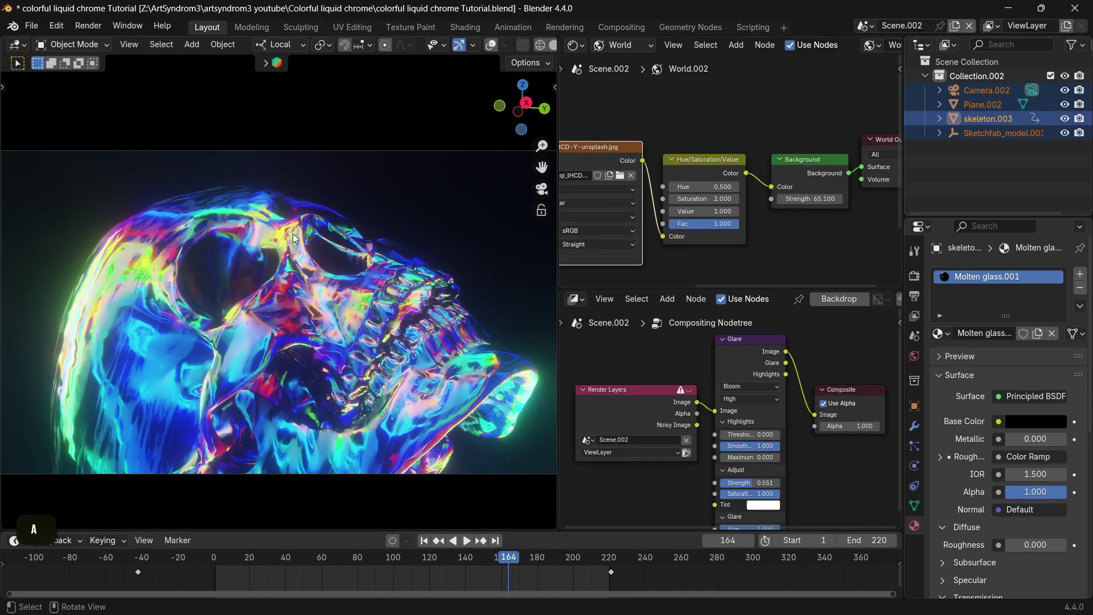